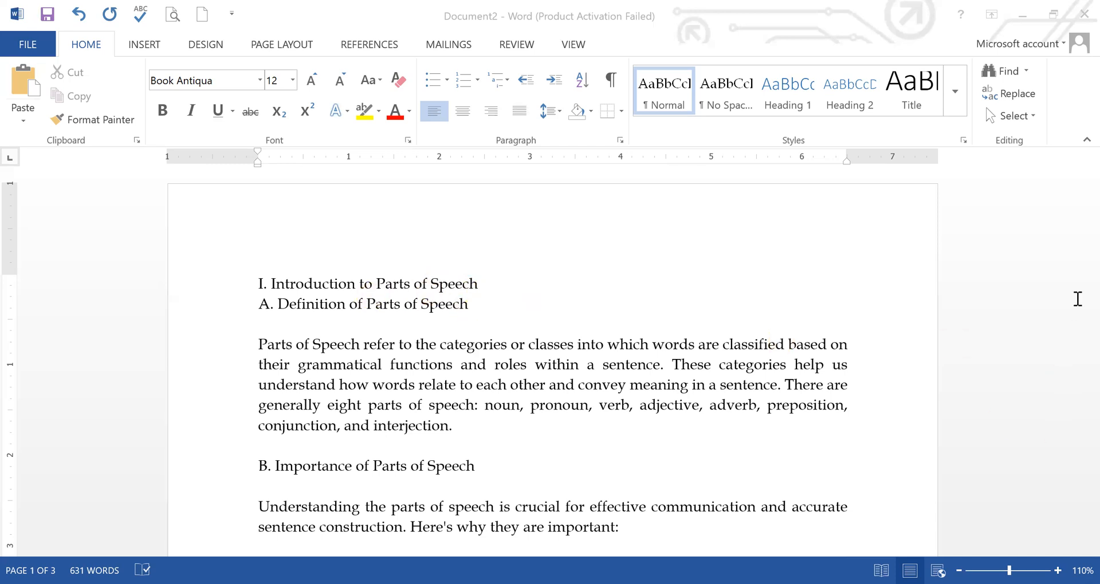
Step: Apply the Heading 1 style to the line "I. Introduction to Parts of Speech"
{"action": "left_click_drag", "start_coordinate": [1086, 189], "coordinate": [1086, 167]}
{"action": "left_click_drag", "start_coordinate": [496, 284], "coordinate": [241, 283]}
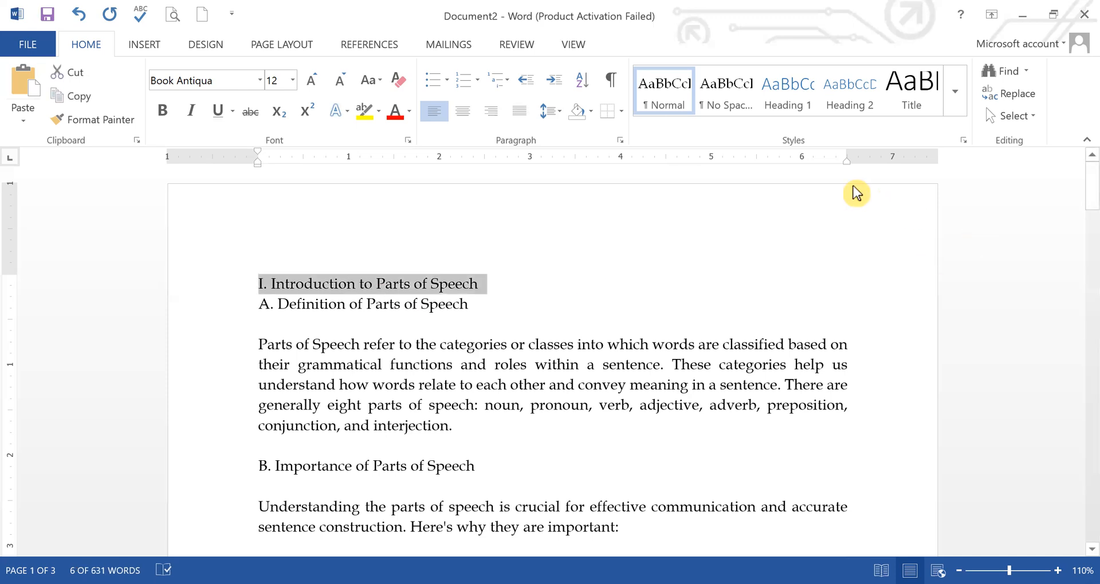
{"action": "left_click", "coordinate": [786, 100]}
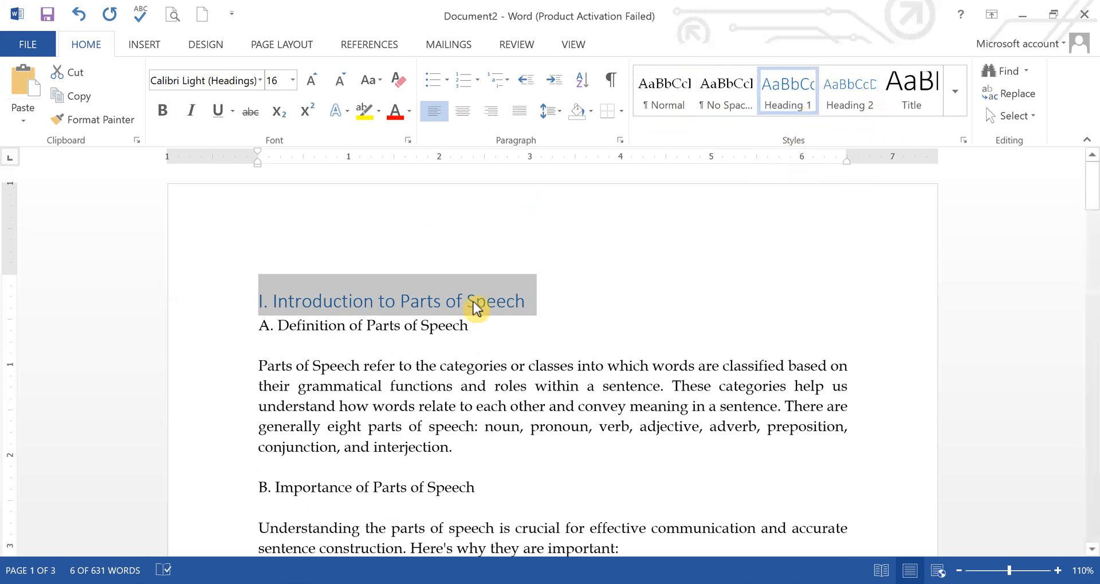
Step: Apply the Heading 2 style to "A. Definition of Parts of Speech" and "B. Importance of Parts of Speech"
{"action": "left_click", "coordinate": [418, 320]}
{"action": "left_click_drag", "start_coordinate": [470, 326], "coordinate": [240, 335]}
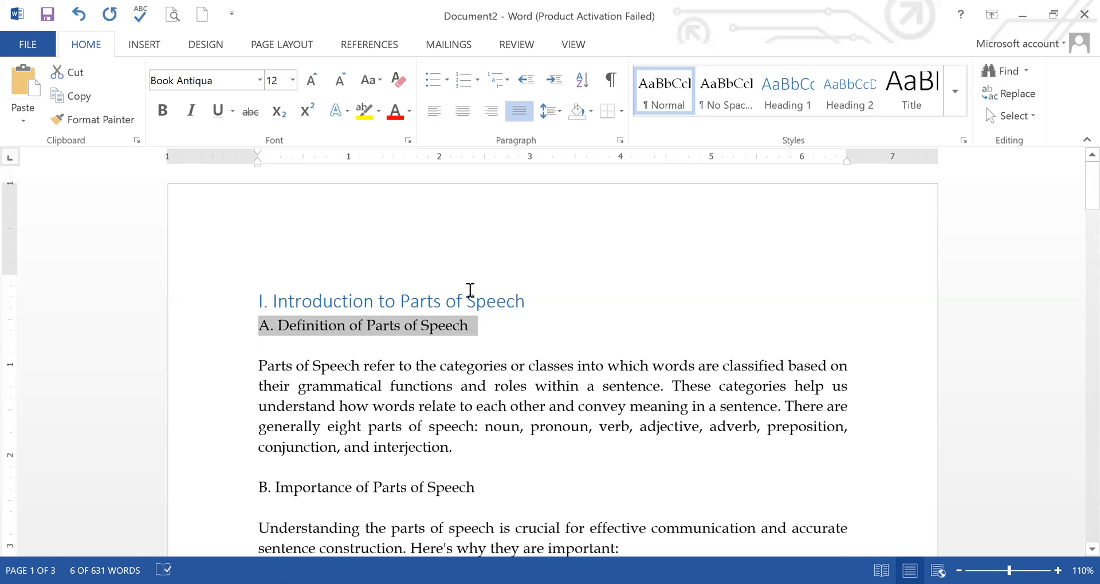
{"action": "left_click", "coordinate": [843, 104]}
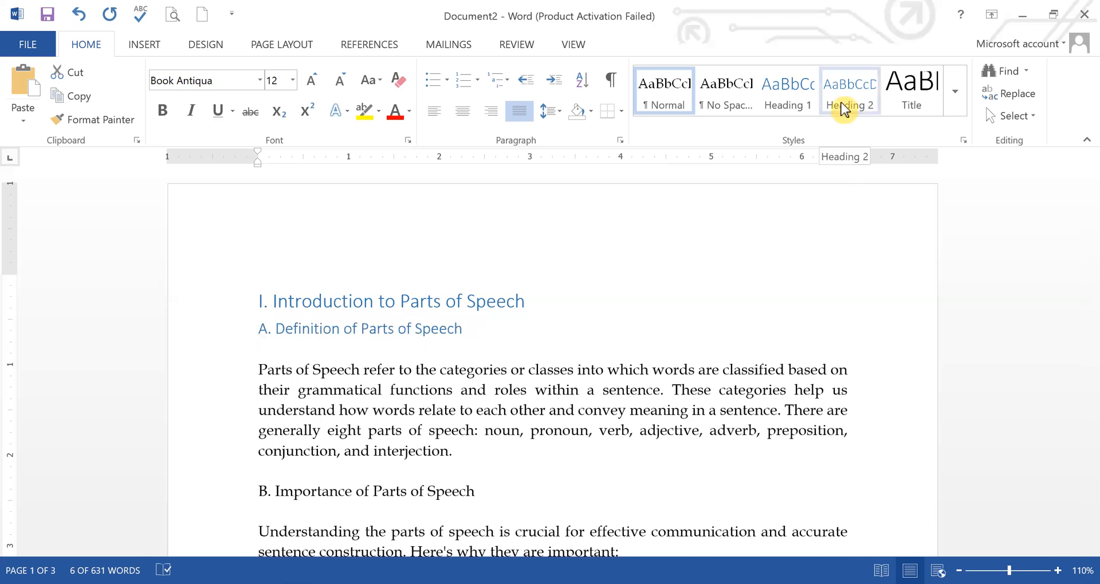
{"action": "left_click", "coordinate": [533, 494]}
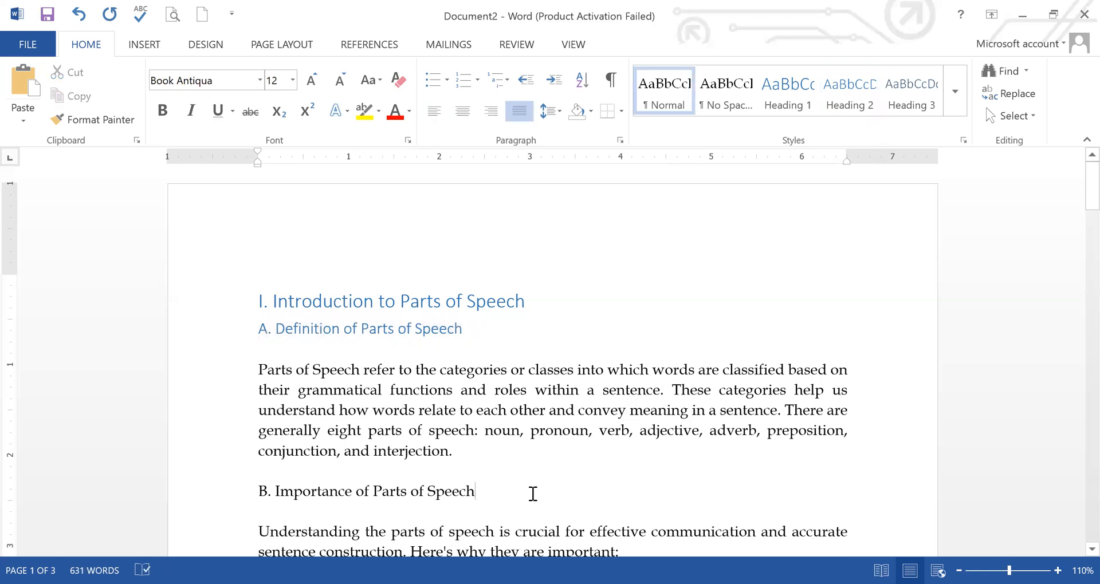
{"action": "left_click", "coordinate": [253, 493]}
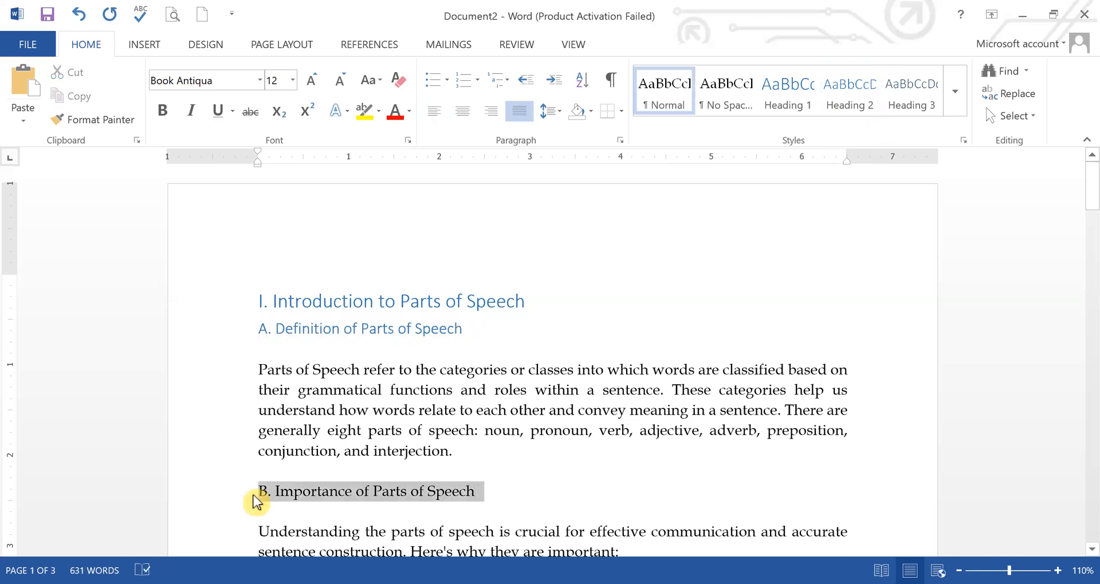
{"action": "left_click", "coordinate": [841, 107]}
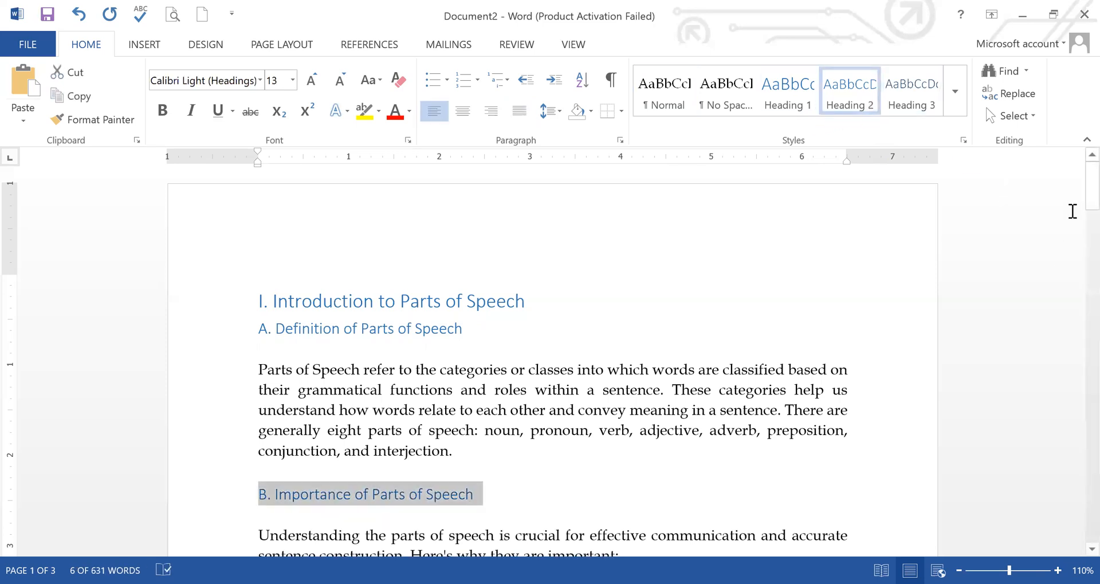
Step: Apply Heading 3 to section B's lead-in phrases "Clear Communication:", "Sentence Structure:", "Grammar and Syntax:" and "Vocabulary Expansion:"
{"action": "left_click_drag", "start_coordinate": [1086, 197], "coordinate": [1085, 236]}
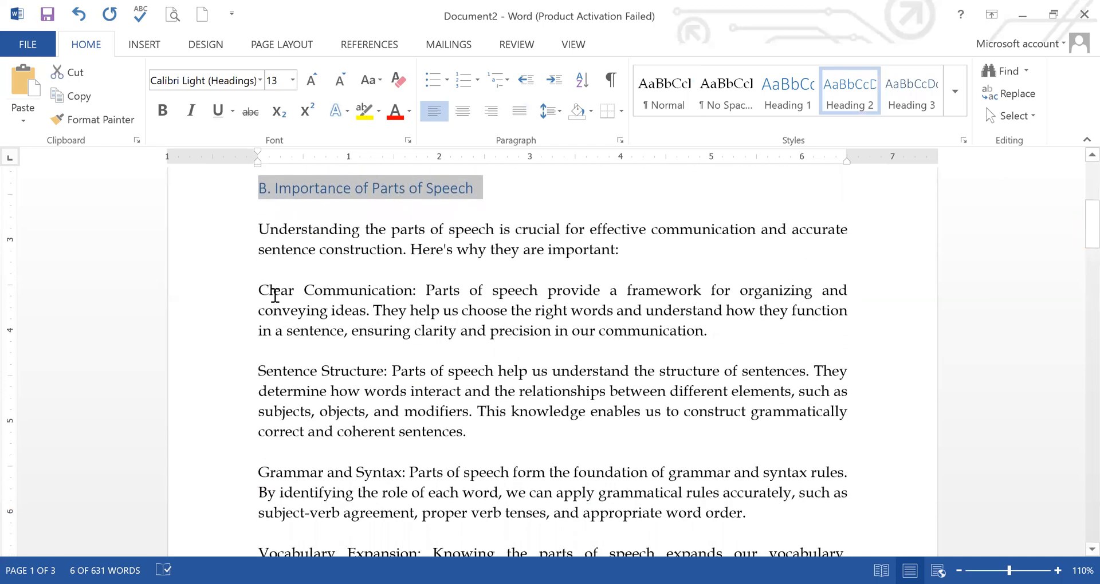
{"action": "left_click_drag", "start_coordinate": [418, 291], "coordinate": [279, 291]}
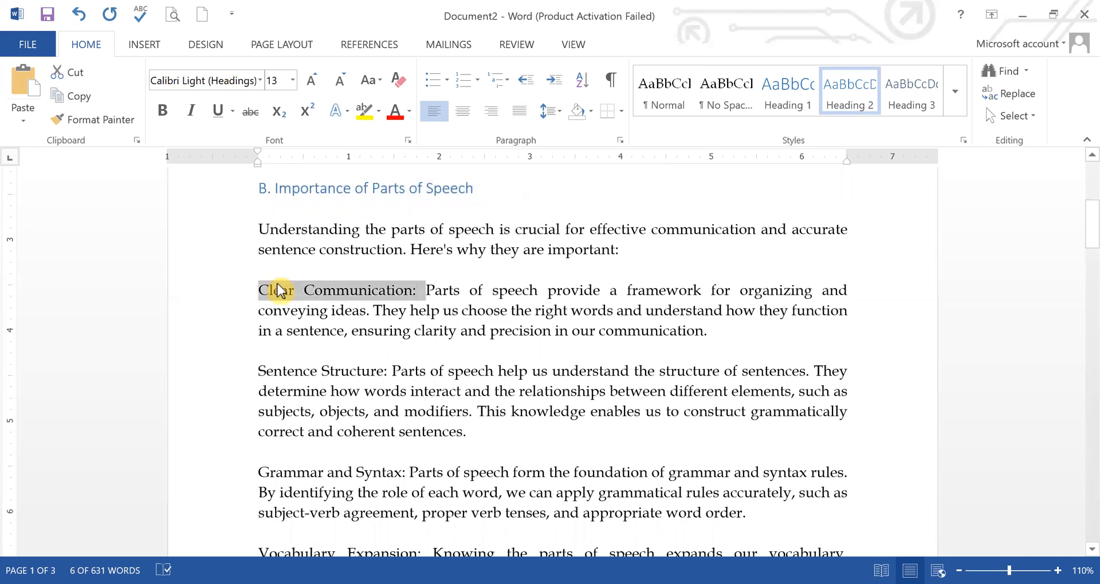
{"action": "left_click", "coordinate": [909, 101]}
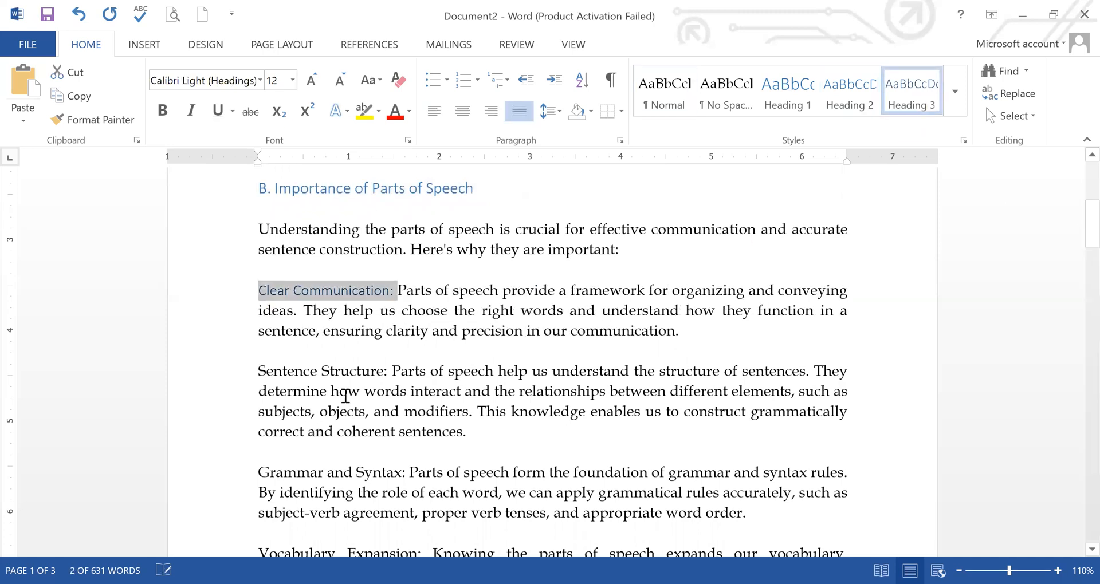
{"action": "left_click_drag", "start_coordinate": [393, 373], "coordinate": [258, 373]}
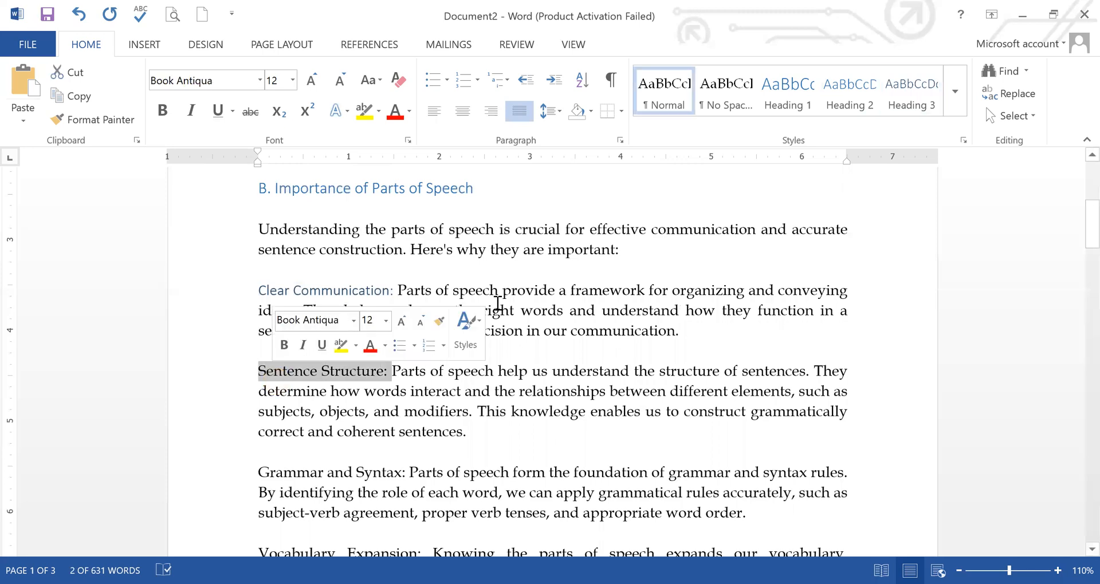
{"action": "left_click", "coordinate": [900, 105]}
{"action": "left_click_drag", "start_coordinate": [406, 472], "coordinate": [259, 472]}
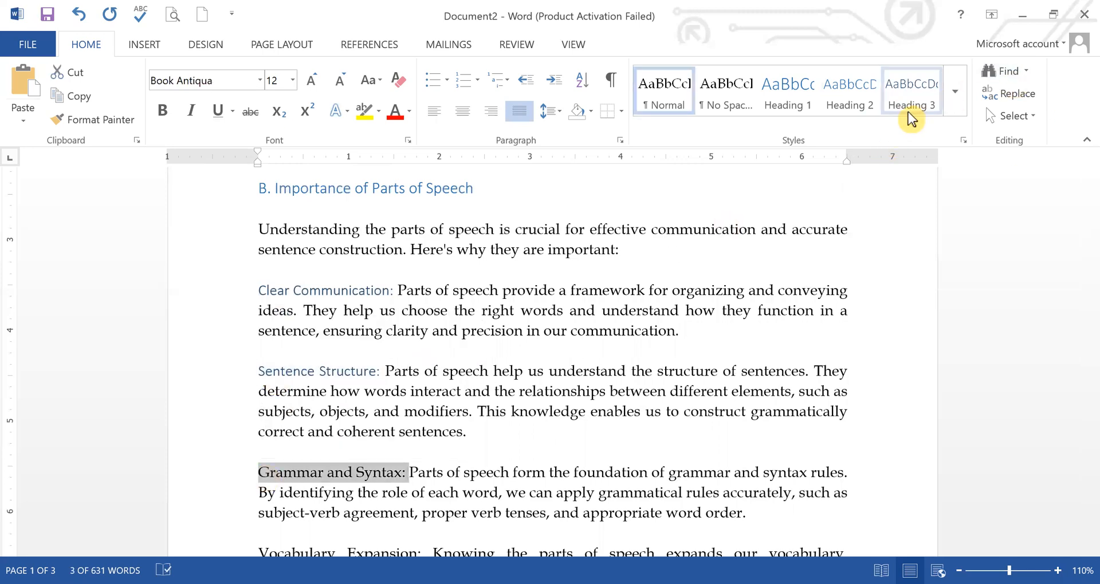
{"action": "left_click", "coordinate": [906, 108]}
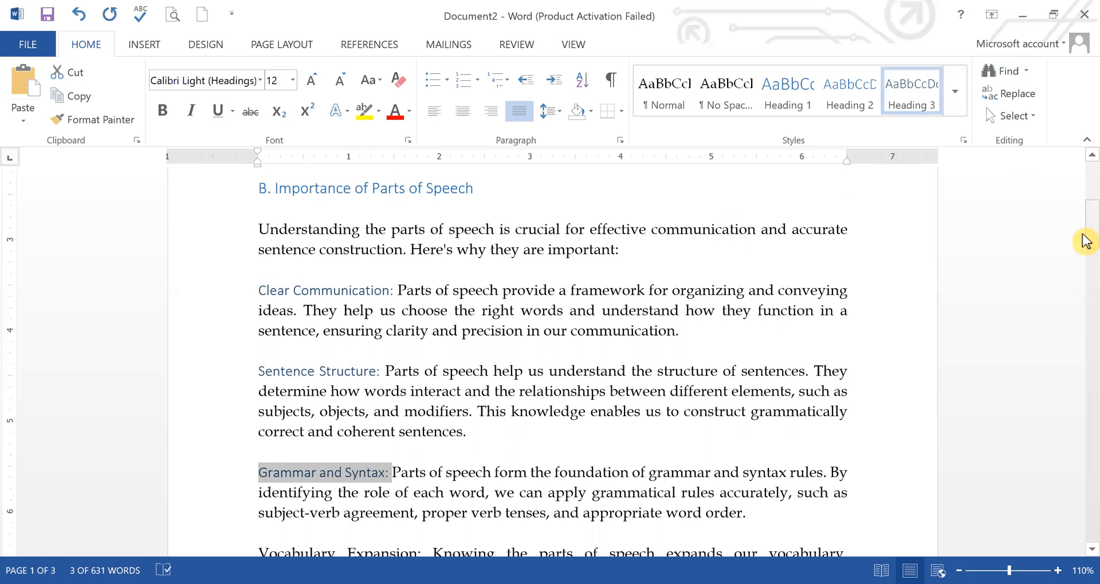
{"action": "left_click_drag", "start_coordinate": [1086, 255], "coordinate": [1087, 263]}
{"action": "scroll", "coordinate": [764, 396], "scroll_direction": "down", "scroll_amount": 1}
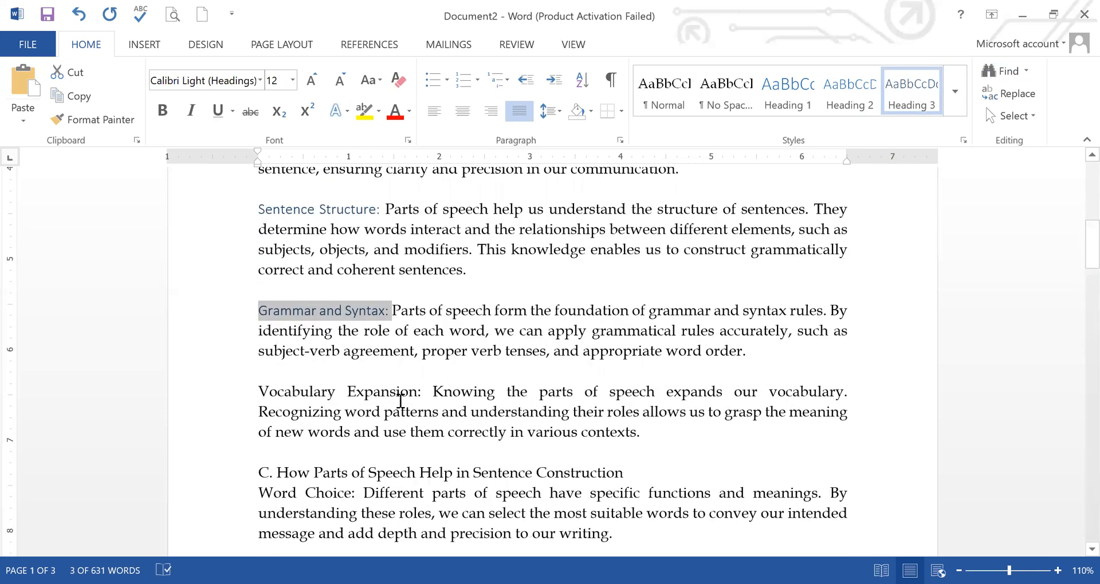
{"action": "left_click_drag", "start_coordinate": [421, 390], "coordinate": [282, 393]}
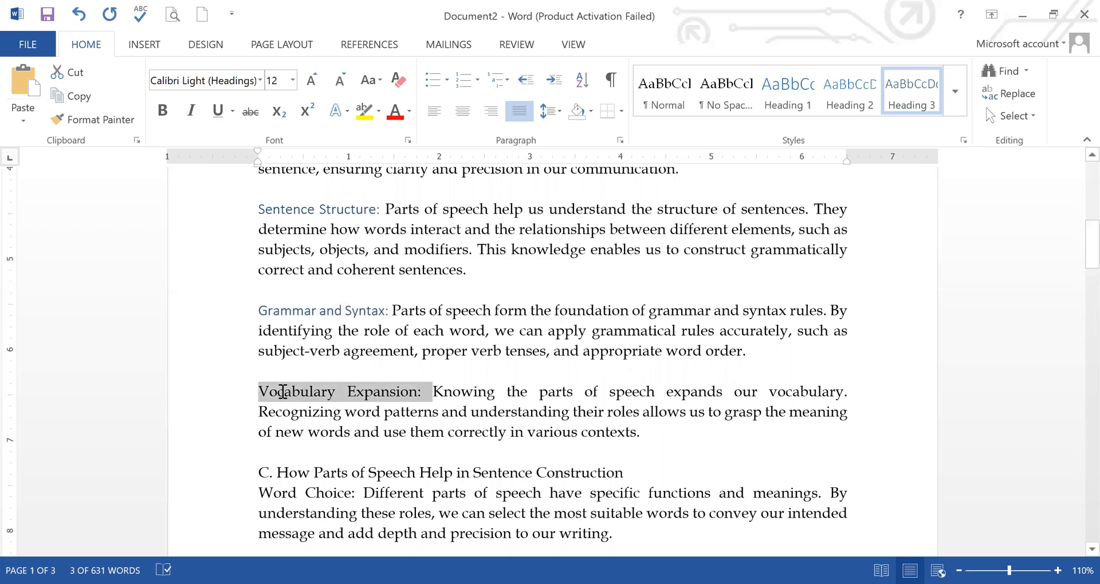
{"action": "left_click", "coordinate": [911, 112]}
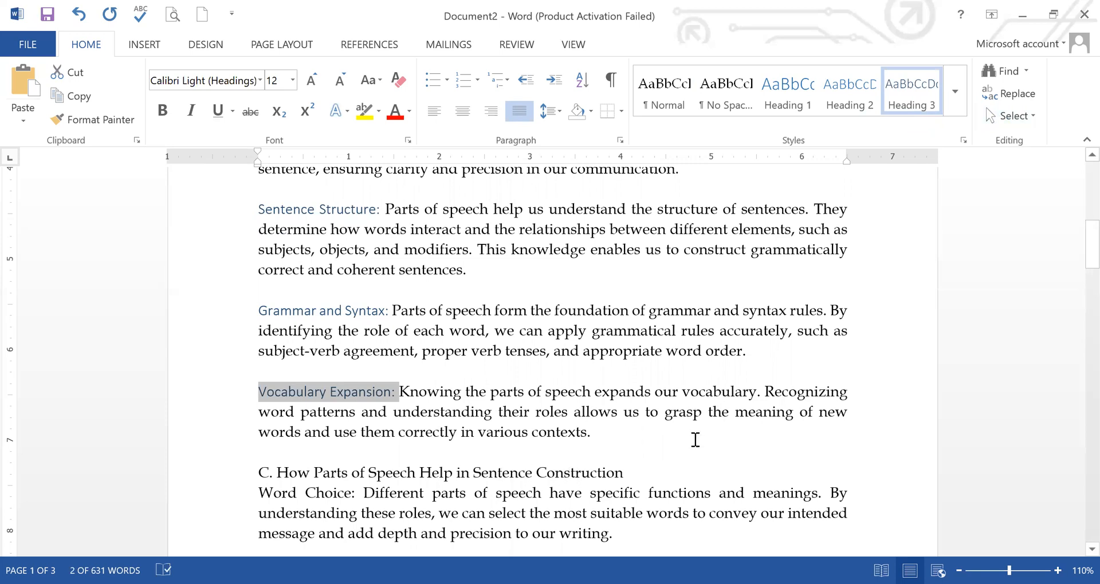
Step: Apply Heading 2 to "C. How Parts of Speech Help in Sentence Construction" and Heading 3 to "Word Choice:" beneath it
{"action": "left_click_drag", "start_coordinate": [625, 469], "coordinate": [258, 462]}
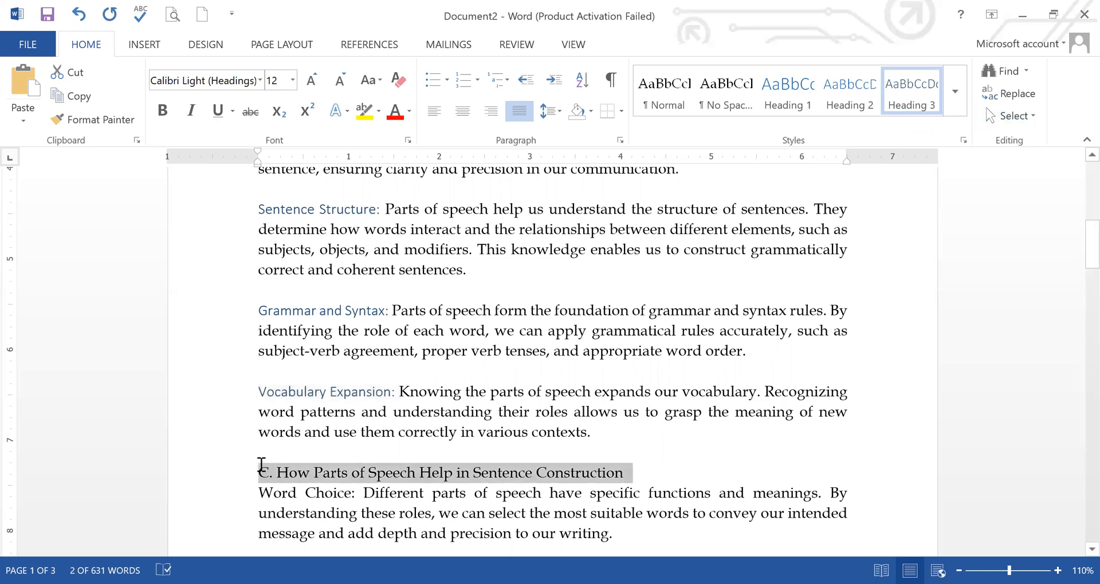
{"action": "left_click", "coordinate": [845, 98]}
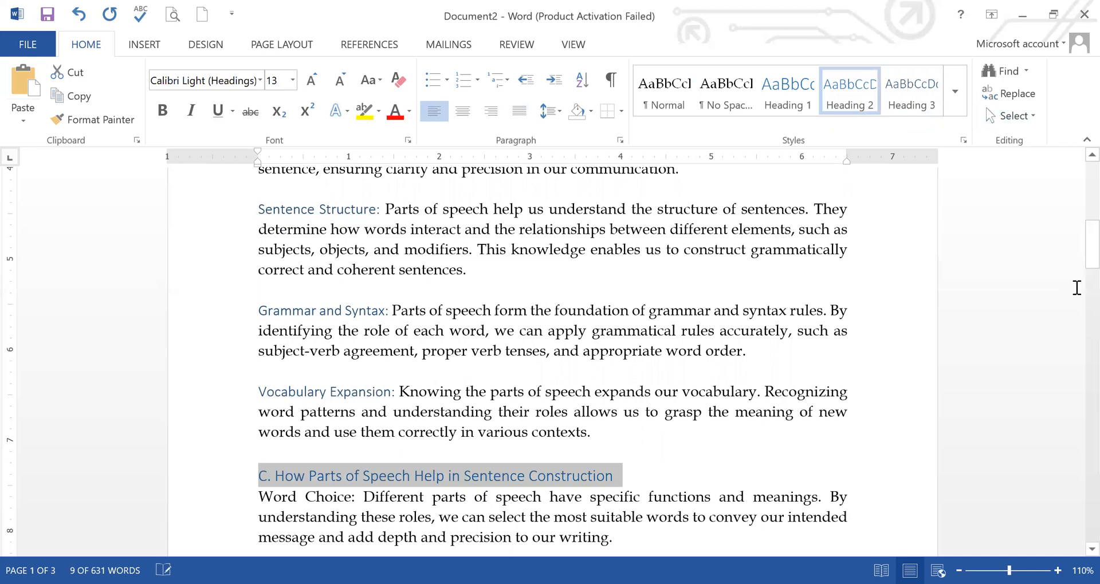
{"action": "left_click_drag", "start_coordinate": [1086, 259], "coordinate": [1085, 289]}
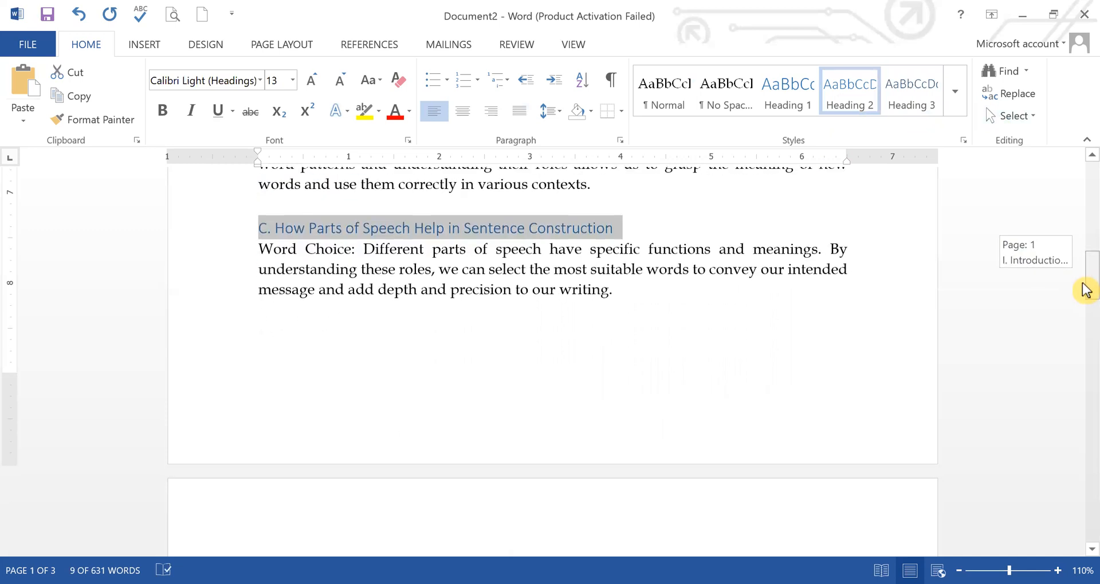
{"action": "left_click_drag", "start_coordinate": [354, 249], "coordinate": [263, 248]}
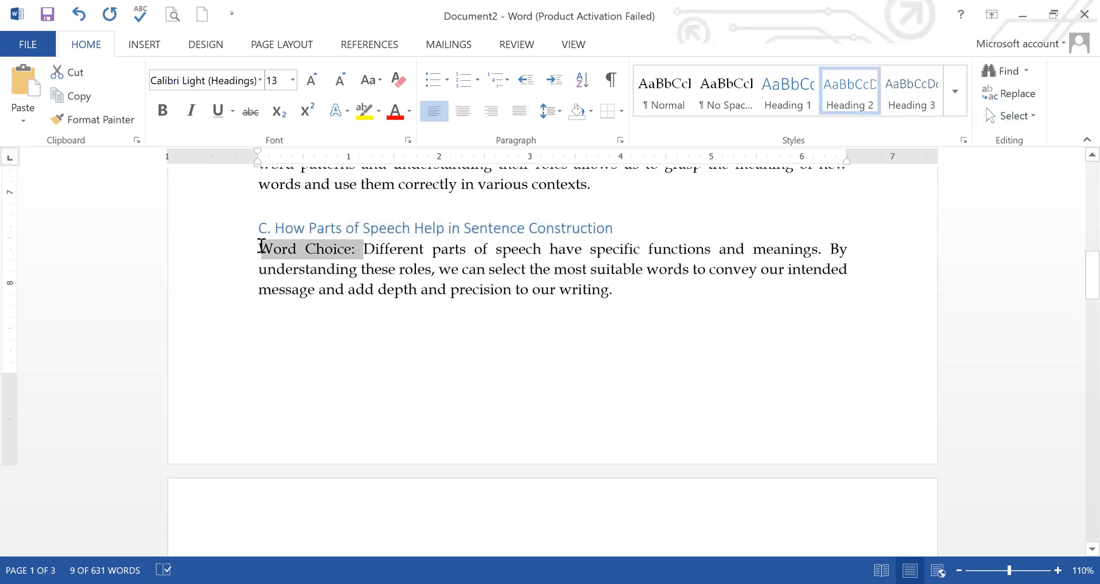
{"action": "left_click", "coordinate": [909, 107]}
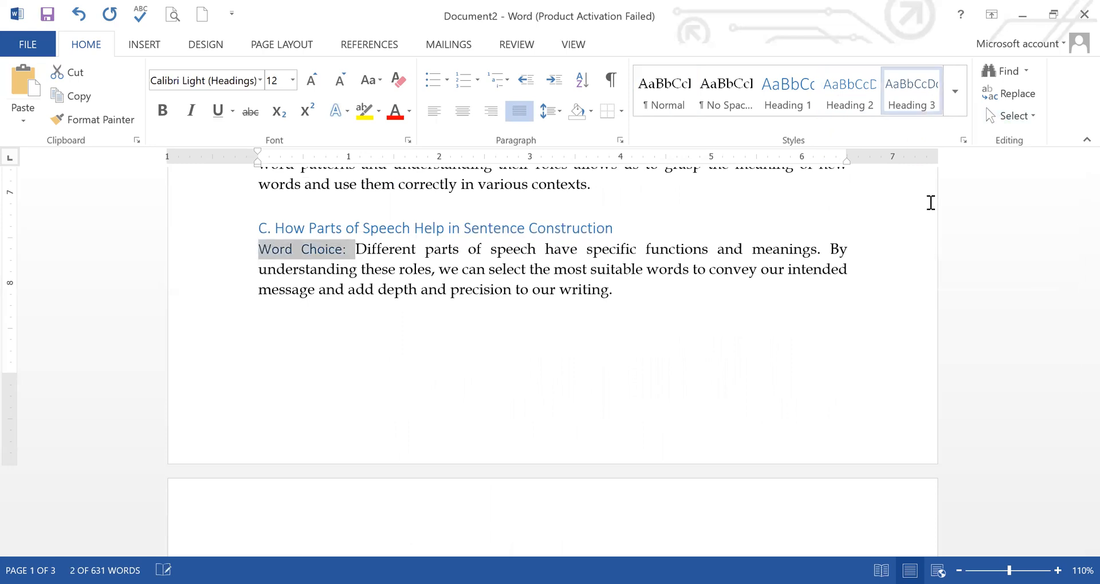
Step: Apply the Heading 3 style to the lead-in phrases "Sentence Analysis:", "Sentence Modification:" and "Sentence Variety:" on page 2
{"action": "left_click_drag", "start_coordinate": [1085, 289], "coordinate": [1083, 321]}
{"action": "left_click_drag", "start_coordinate": [386, 310], "coordinate": [265, 310]}
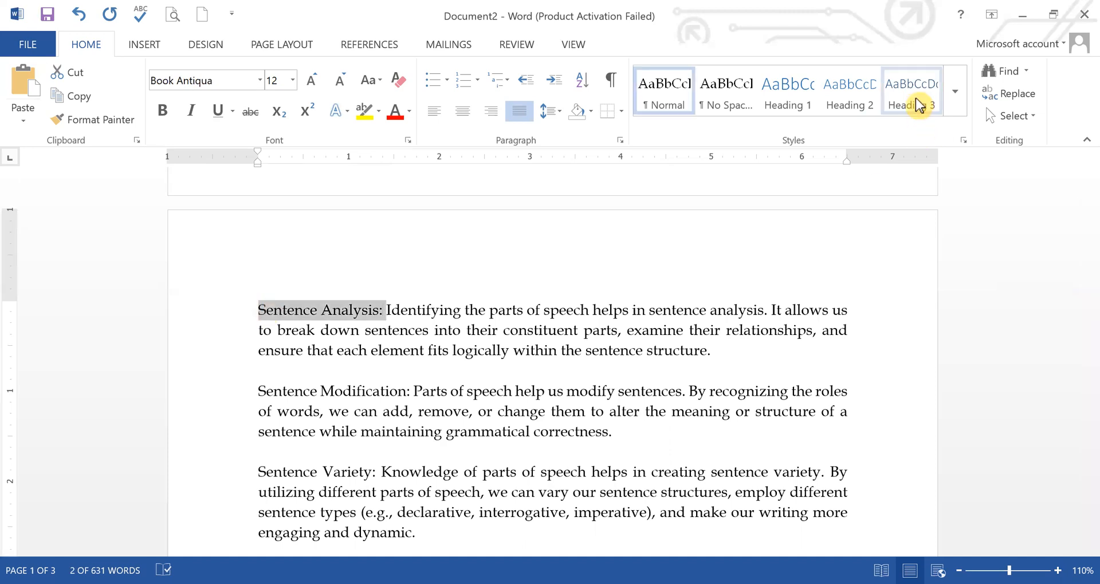
{"action": "left_click", "coordinate": [912, 104]}
{"action": "left_click", "coordinate": [414, 392]}
{"action": "left_click_drag", "start_coordinate": [356, 389], "coordinate": [255, 388]}
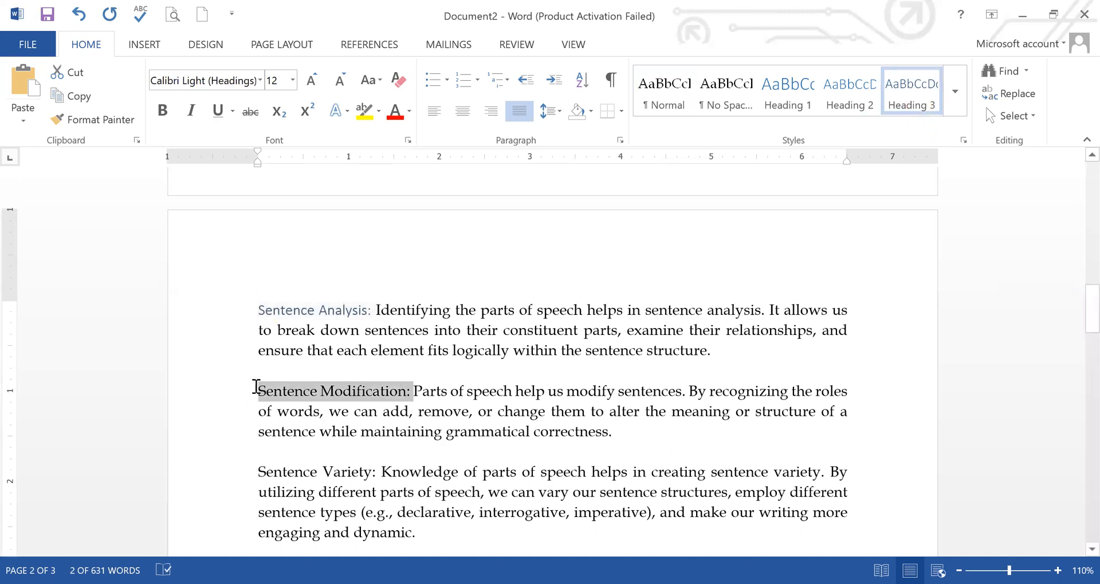
{"action": "left_click", "coordinate": [914, 102]}
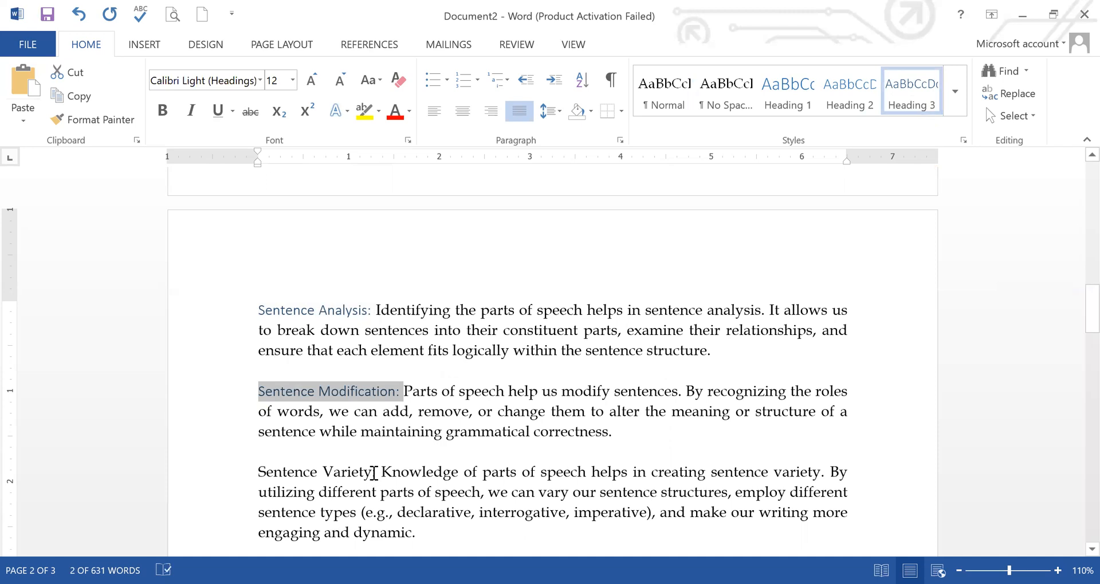
{"action": "left_click_drag", "start_coordinate": [373, 471], "coordinate": [258, 473]}
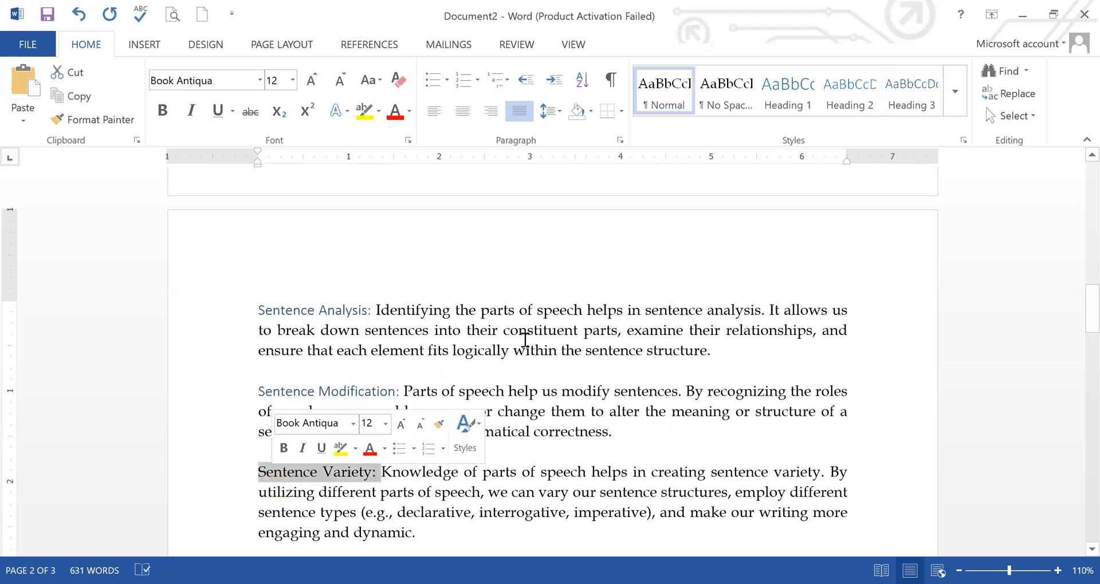
{"action": "left_click", "coordinate": [910, 98]}
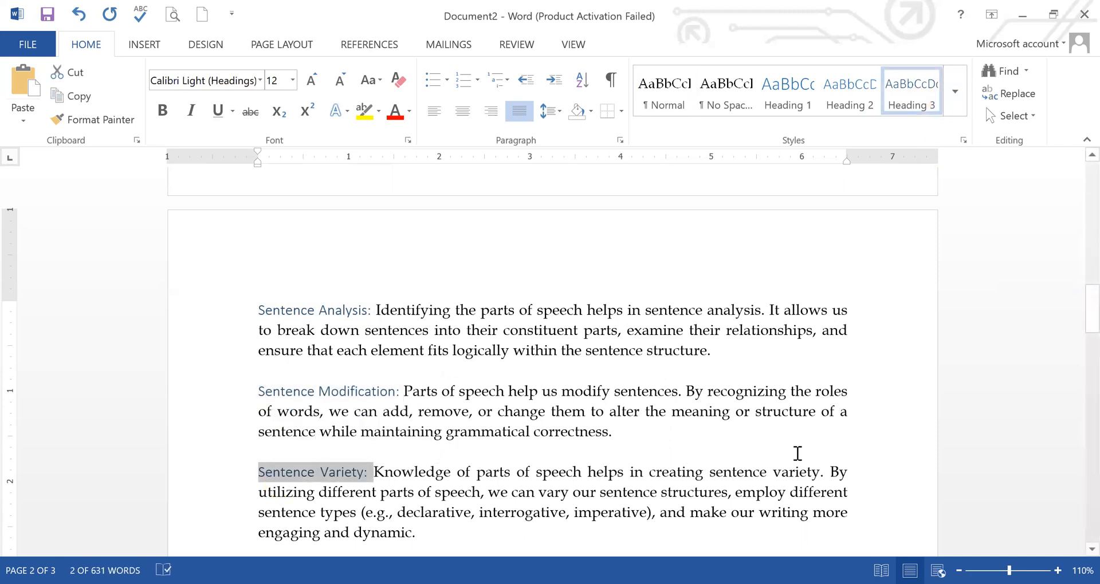
Step: Apply Heading 1 to "II. Noun" and Heading 2 to "A. Definition and Characteristics of Nouns"
{"action": "left_click_drag", "start_coordinate": [1087, 309], "coordinate": [1084, 349]}
{"action": "left_click", "coordinate": [368, 362]}
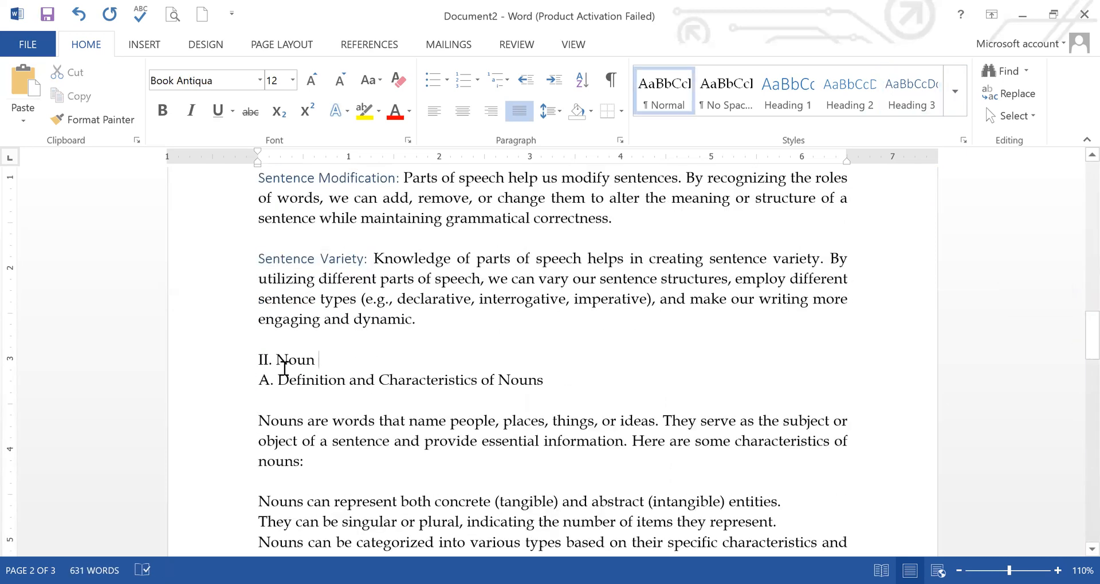
{"action": "left_click", "coordinate": [233, 359]}
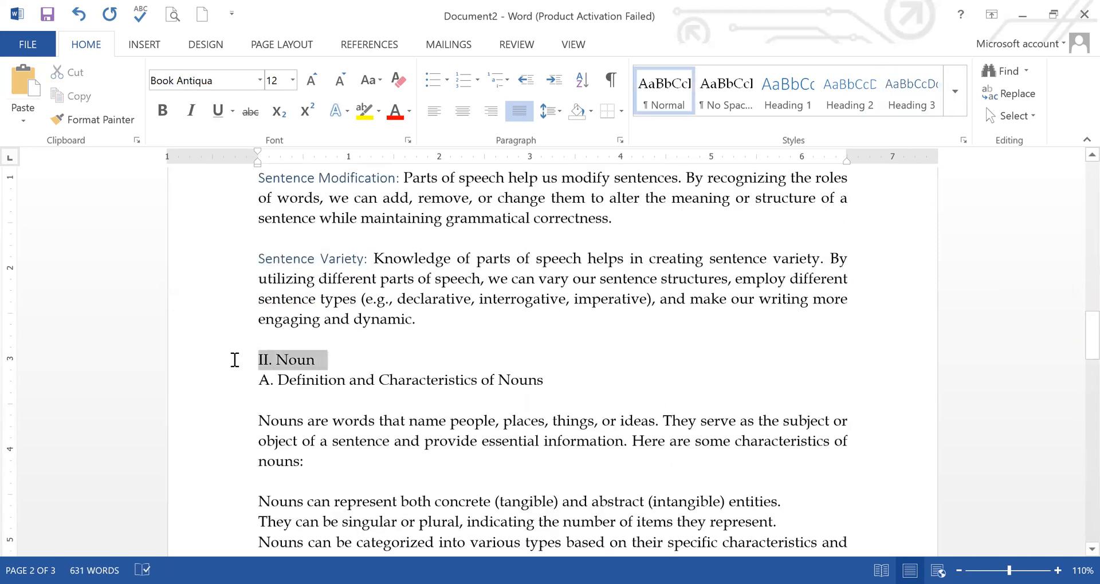
{"action": "left_click", "coordinate": [793, 105]}
{"action": "left_click", "coordinate": [423, 432]}
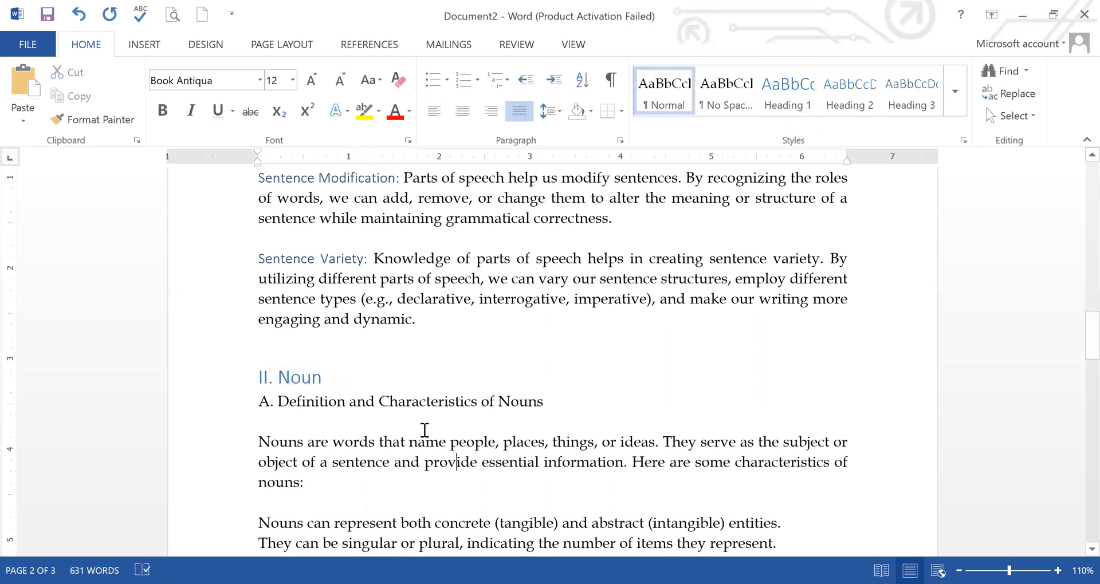
{"action": "left_click_drag", "start_coordinate": [545, 401], "coordinate": [262, 400]}
{"action": "left_click", "coordinate": [857, 108]}
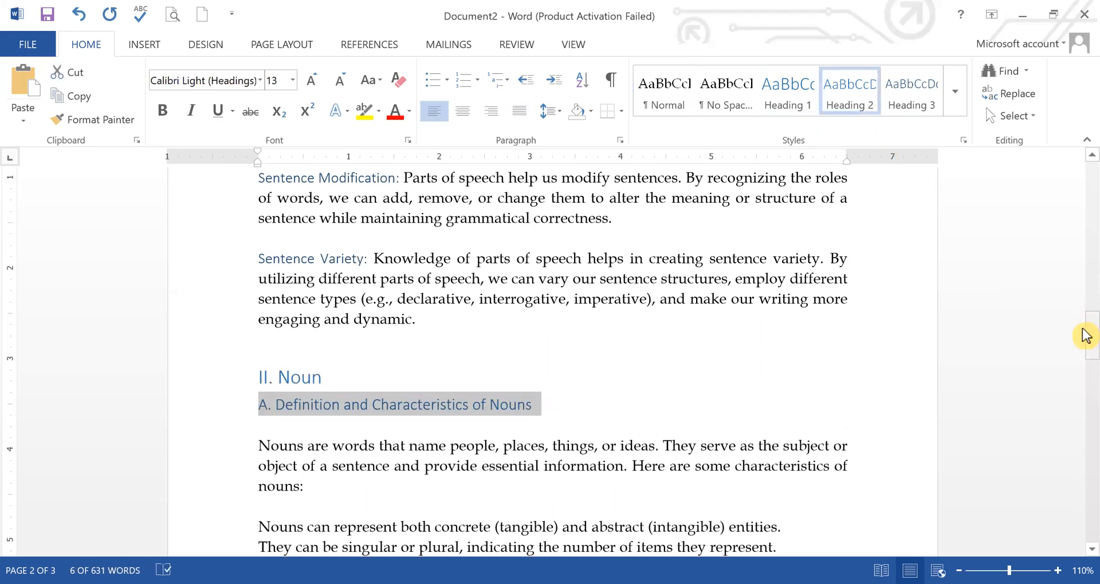
Step: Apply the Heading 2 style to the line "B. Types of Nouns"
{"action": "left_click_drag", "start_coordinate": [1085, 351], "coordinate": [1085, 377]}
{"action": "left_click_drag", "start_coordinate": [388, 314], "coordinate": [259, 309]}
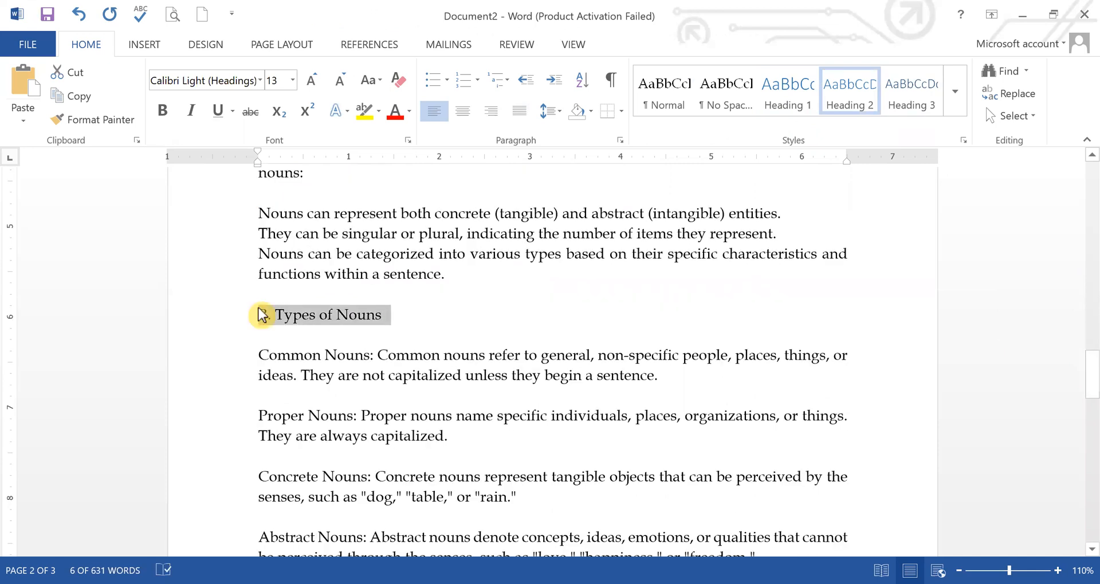
{"action": "left_click", "coordinate": [850, 91]}
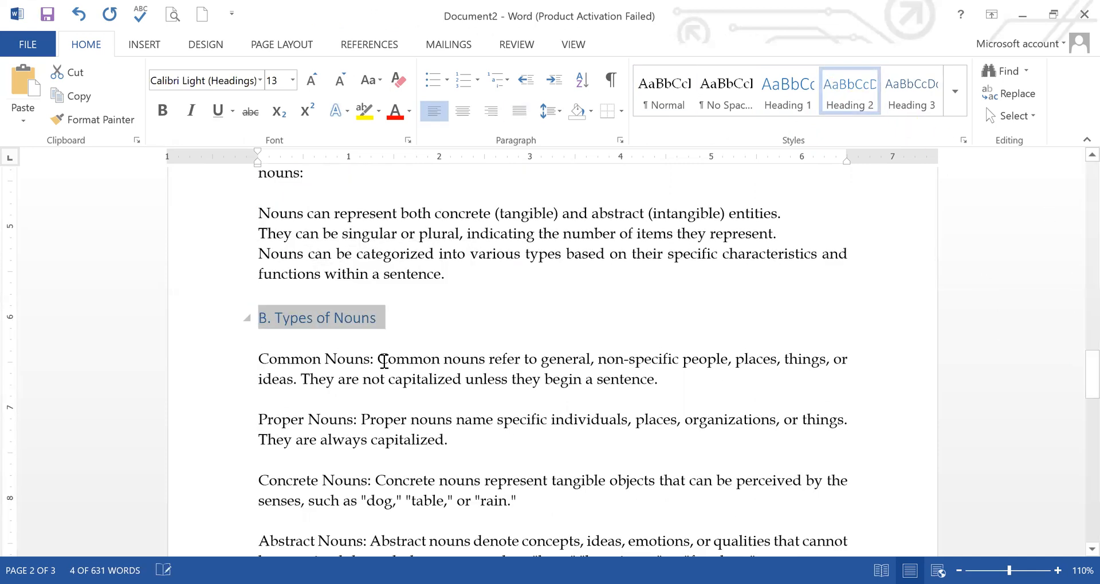
Step: Apply the Heading 3 style to the lead-in phrases "Common Nouns:" and "Proper Nouns:"
{"action": "left_click_drag", "start_coordinate": [376, 359], "coordinate": [274, 356]}
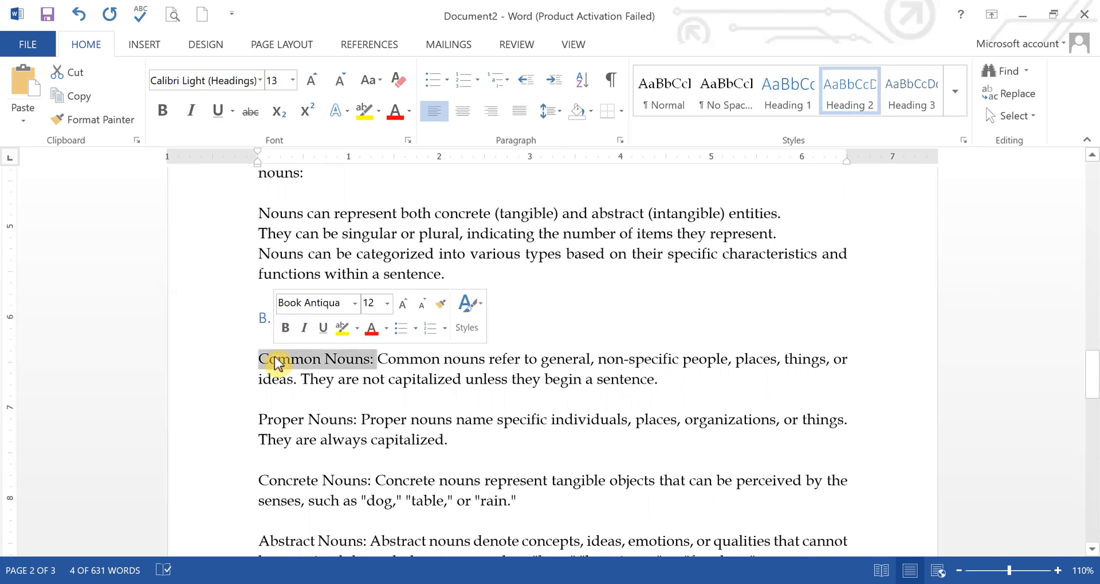
{"action": "left_click", "coordinate": [916, 91]}
{"action": "left_click_drag", "start_coordinate": [361, 420], "coordinate": [261, 420]}
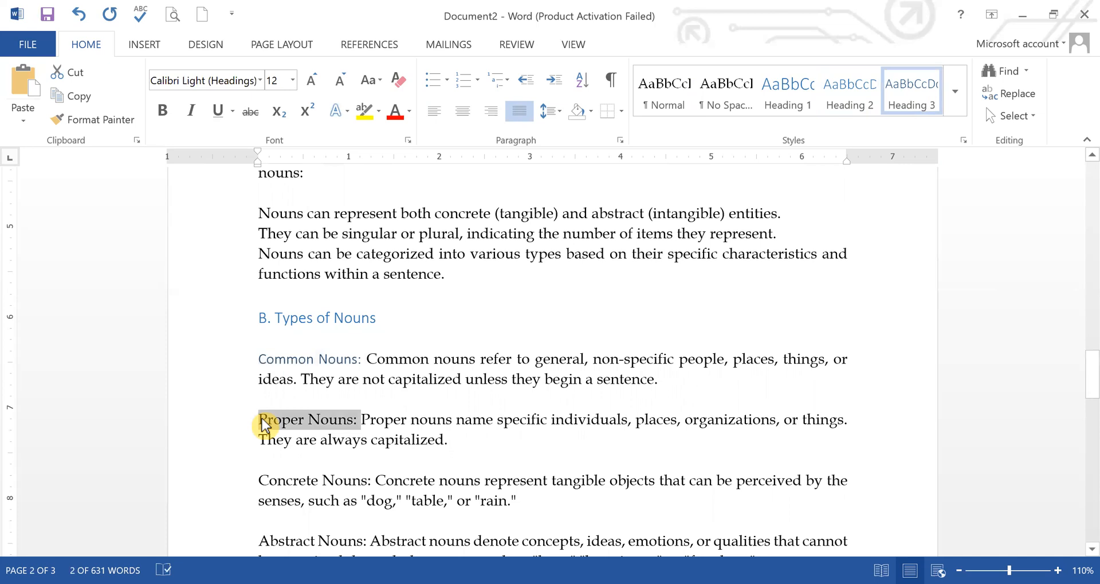
{"action": "left_click", "coordinate": [913, 107]}
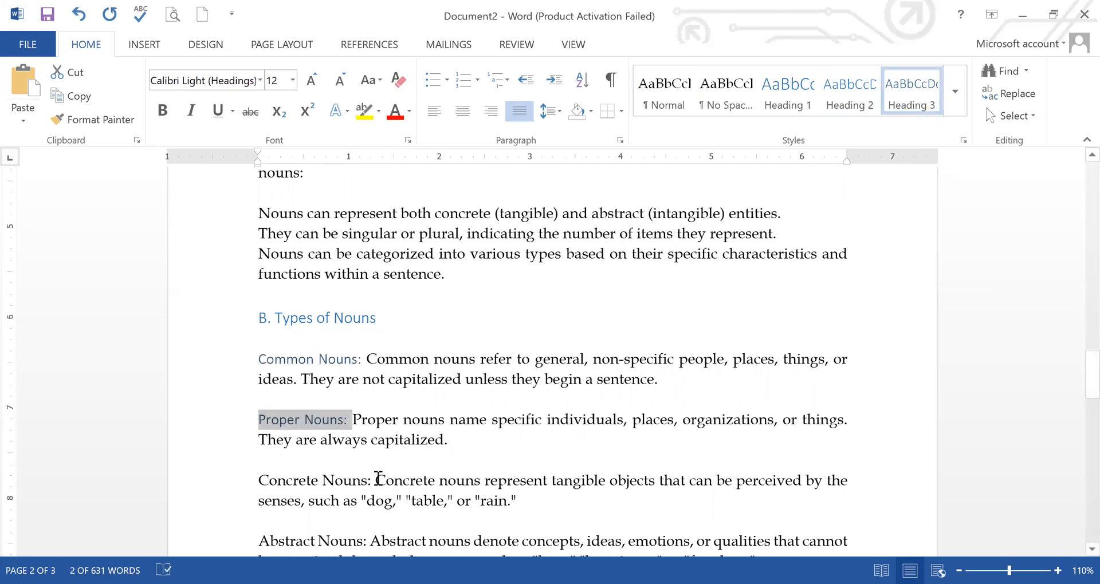
Step: Apply the Heading 3 style to the lead-in phrases "Concrete Nouns:", "Abstract Nouns:" and "Collective Nouns:" under "B. Types of Nouns"
{"action": "left_click_drag", "start_coordinate": [372, 480], "coordinate": [261, 480]}
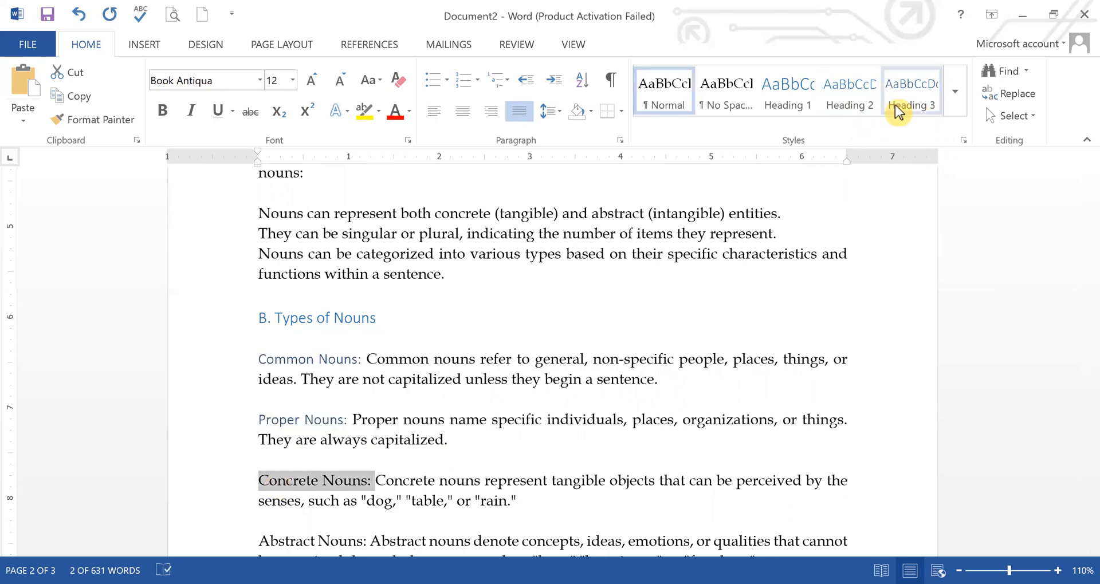
{"action": "left_click", "coordinate": [911, 106]}
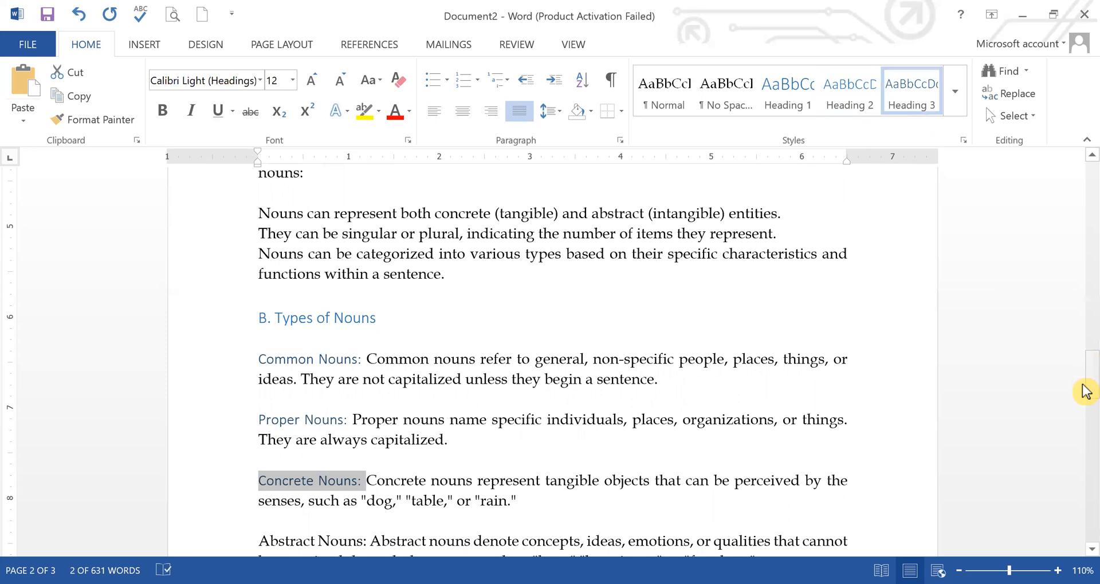
{"action": "left_click_drag", "start_coordinate": [1088, 388], "coordinate": [1087, 409]}
{"action": "left_click_drag", "start_coordinate": [338, 348], "coordinate": [273, 355]}
{"action": "left_click", "coordinate": [903, 87]}
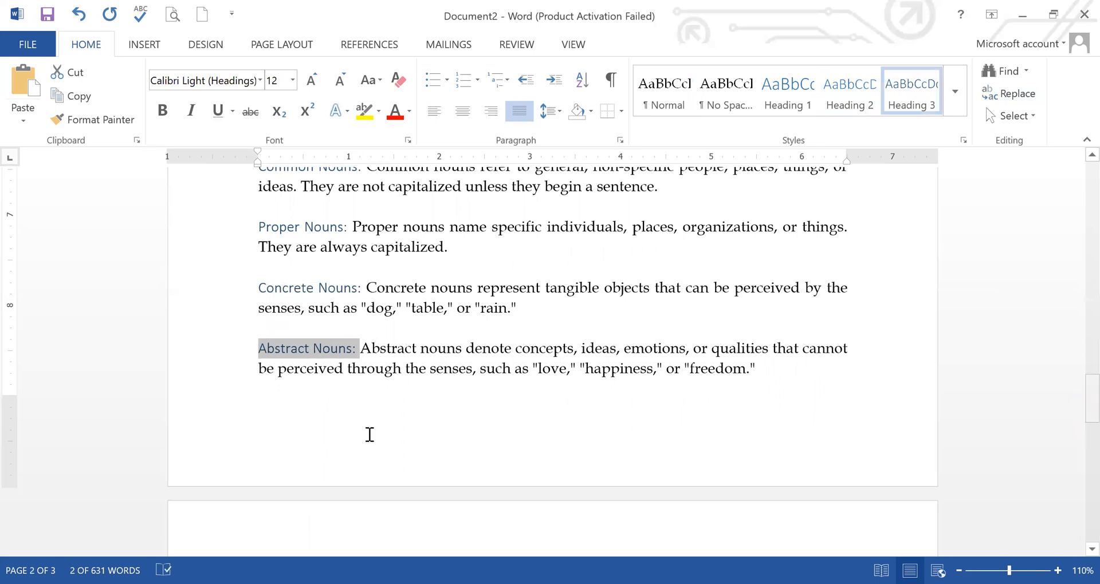
{"action": "scroll", "coordinate": [380, 380], "scroll_direction": "down", "scroll_amount": 4}
{"action": "left_click", "coordinate": [381, 380]}
{"action": "left_click_drag", "start_coordinate": [327, 378], "coordinate": [267, 382]}
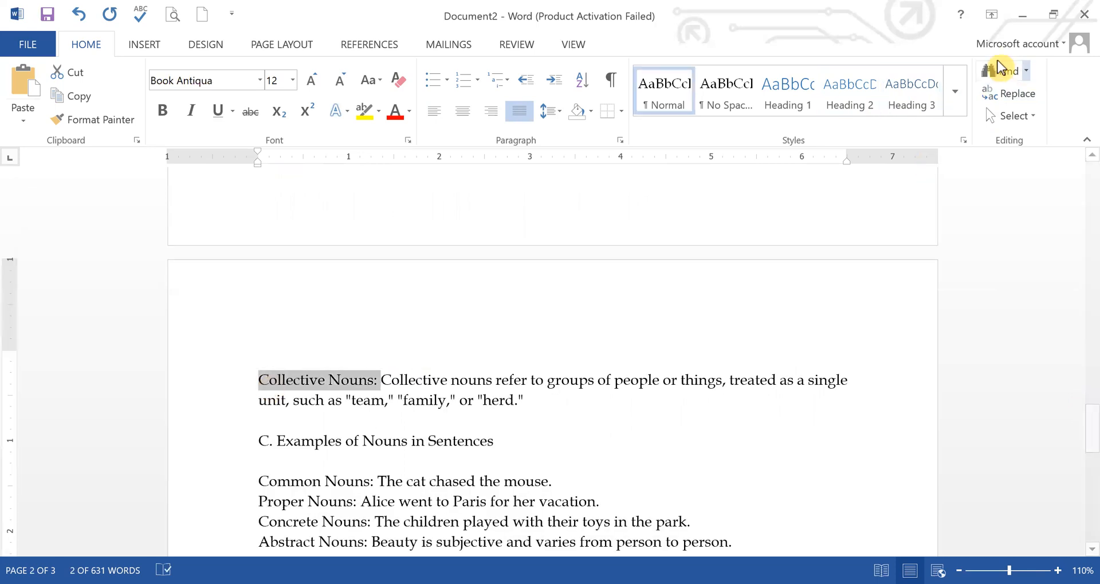
{"action": "left_click", "coordinate": [917, 91]}
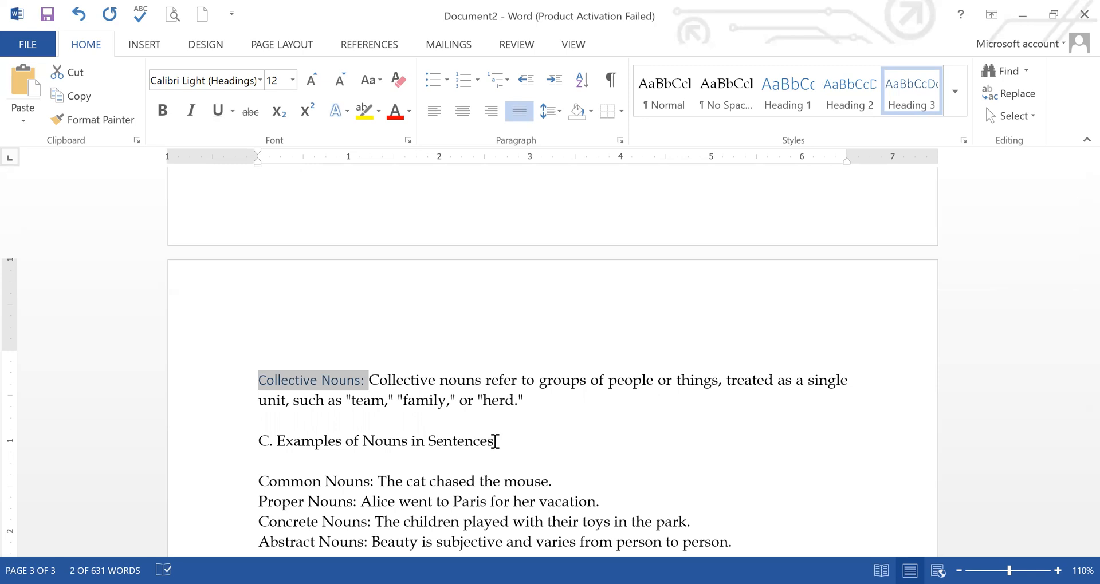
Step: Apply the Heading 2 style to the line "C. Examples of Nouns in Sentences"
{"action": "left_click", "coordinate": [346, 441]}
{"action": "left_click_drag", "start_coordinate": [519, 442], "coordinate": [235, 442]}
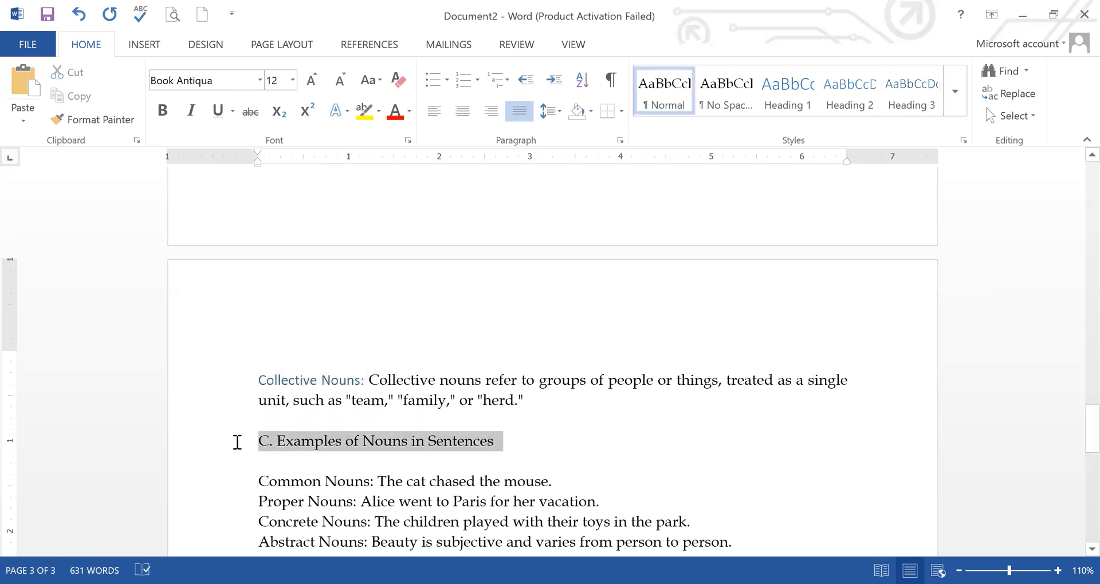
{"action": "left_click", "coordinate": [846, 94]}
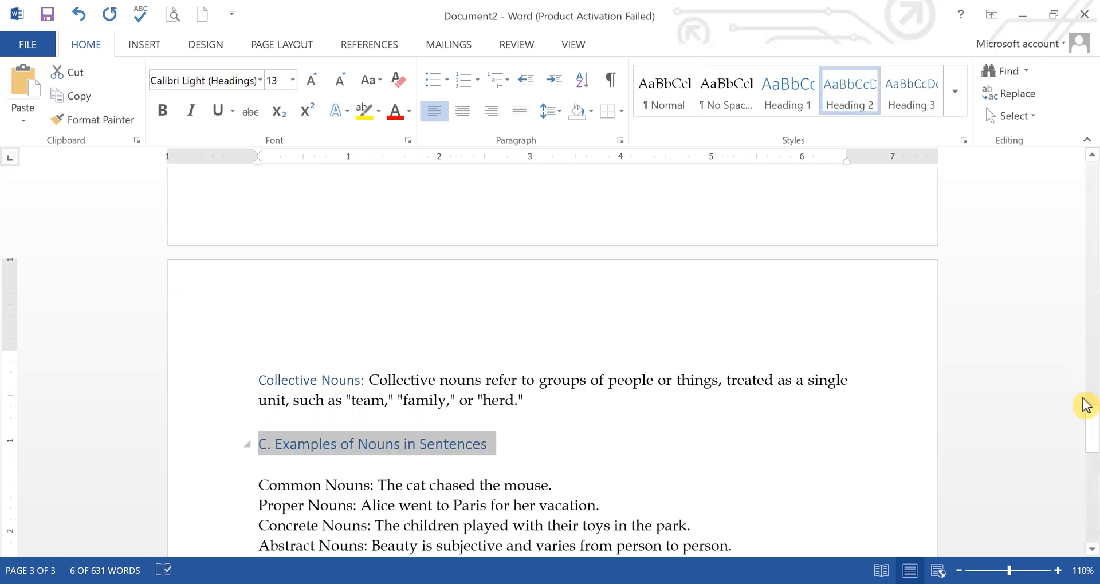
Step: Apply Heading 3 to the Common, Proper, Concrete, Abstract and Collective Nouns lead-ins under "C. Examples of Nouns in Sentences"
{"action": "scroll", "coordinate": [379, 353], "scroll_direction": "down", "scroll_amount": 2}
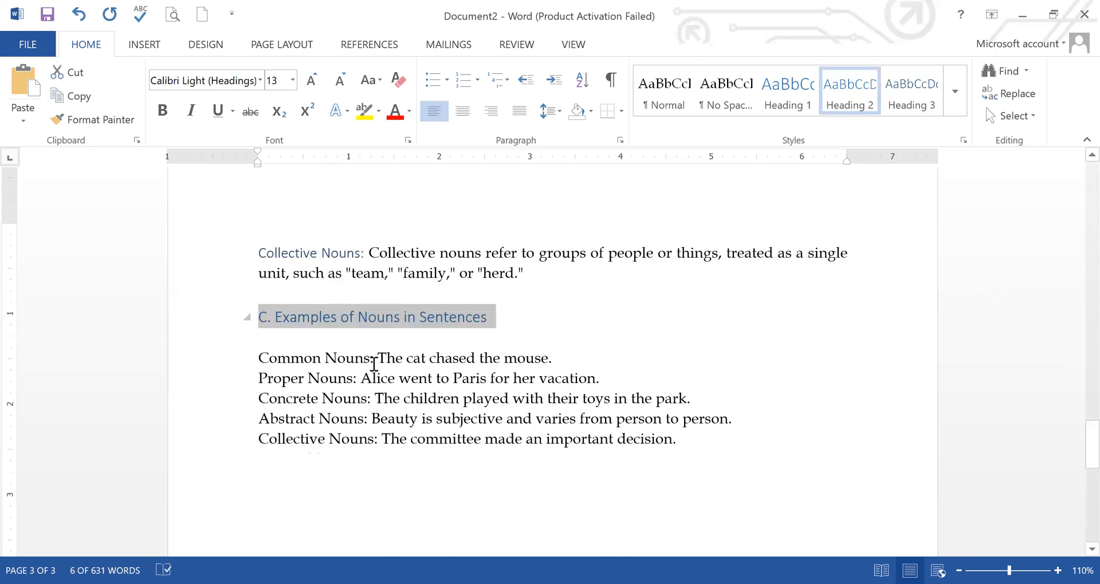
{"action": "left_click_drag", "start_coordinate": [376, 359], "coordinate": [270, 365]}
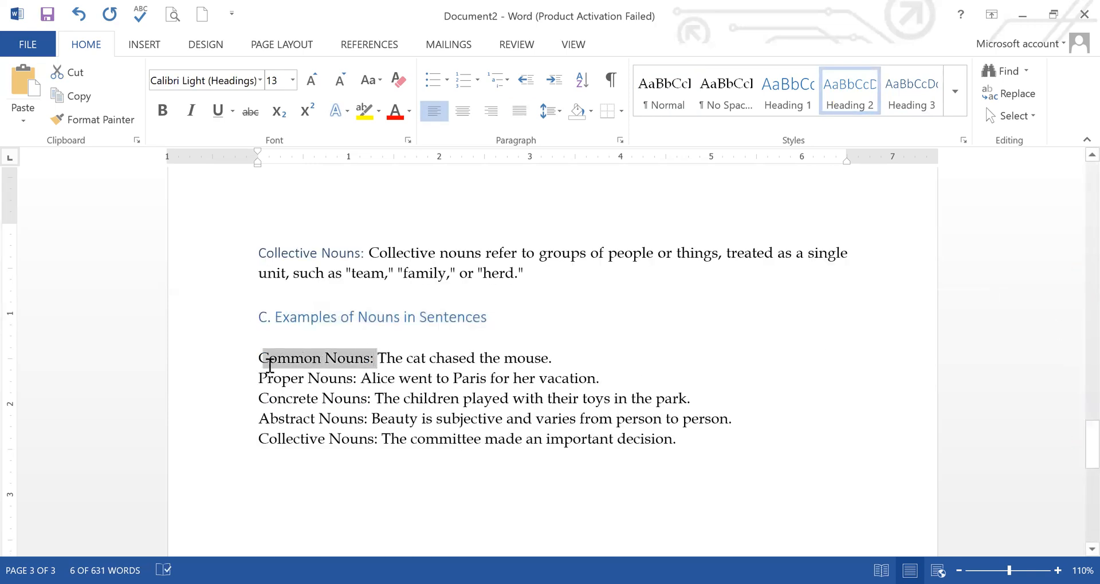
{"action": "left_click", "coordinate": [914, 97]}
{"action": "left_click_drag", "start_coordinate": [357, 381], "coordinate": [278, 379]}
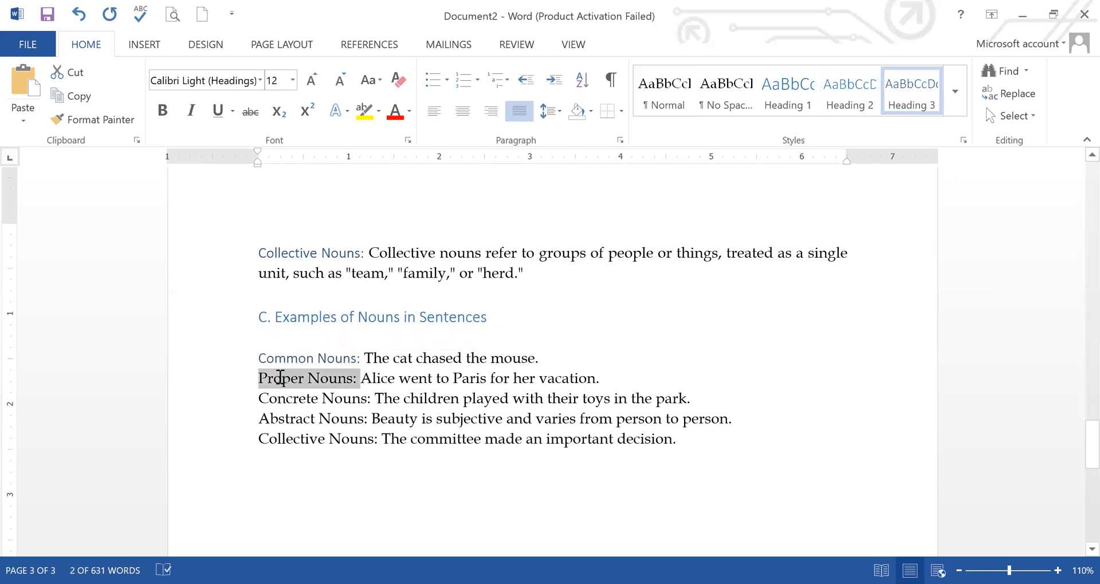
{"action": "left_click", "coordinate": [910, 94]}
{"action": "left_click", "coordinate": [356, 381]}
{"action": "left_click_drag", "start_coordinate": [374, 399], "coordinate": [257, 398]}
{"action": "left_click", "coordinate": [905, 98]}
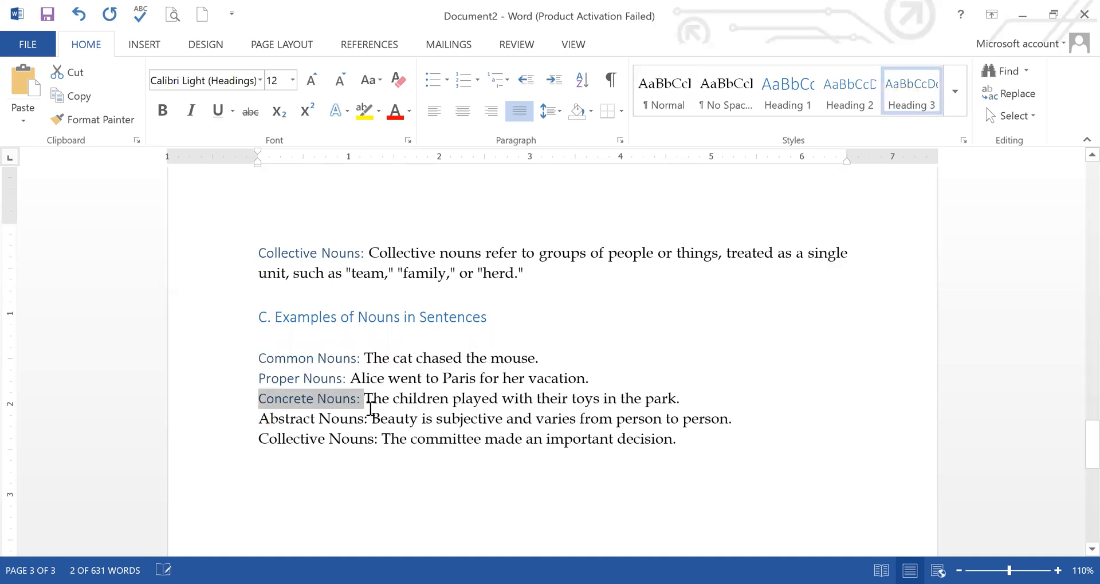
{"action": "left_click_drag", "start_coordinate": [373, 419], "coordinate": [259, 419]}
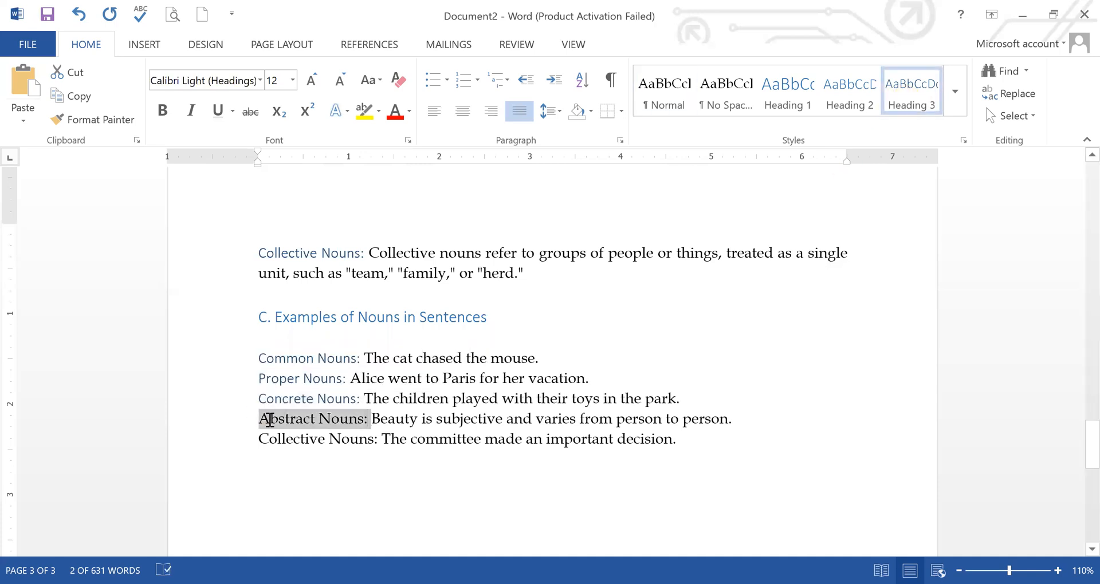
{"action": "left_click", "coordinate": [910, 97]}
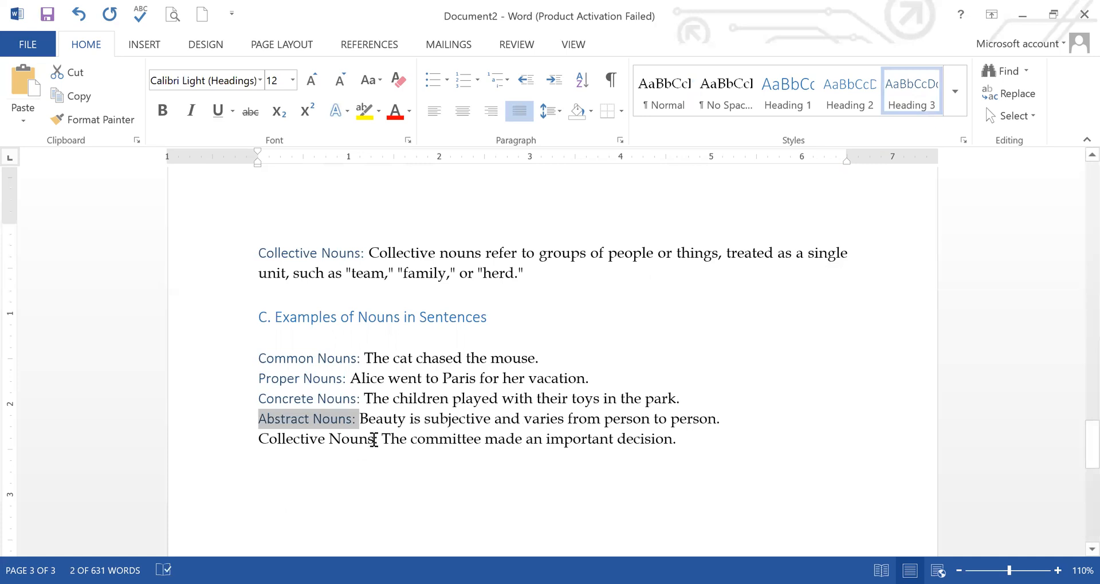
{"action": "left_click_drag", "start_coordinate": [380, 440], "coordinate": [252, 441]}
{"action": "left_click", "coordinate": [924, 108]}
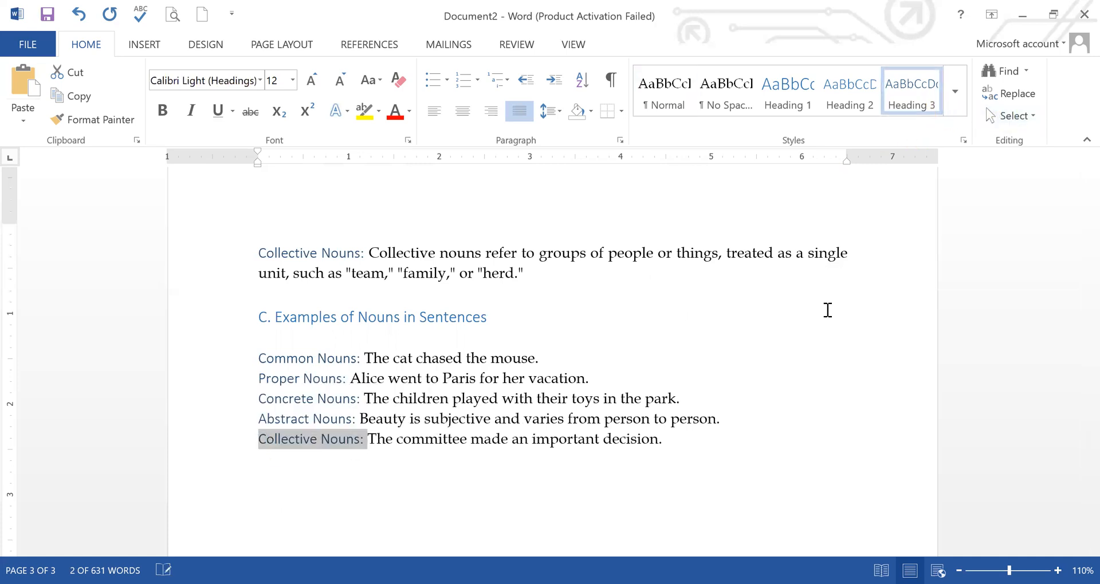
{"action": "left_click", "coordinate": [743, 427]}
Step: Insert blank lines above the heading "I. Introduction to Parts of Speech" to push it onto page 2
{"action": "left_click_drag", "start_coordinate": [1085, 447], "coordinate": [1083, 113]}
{"action": "left_click", "coordinate": [251, 298]}
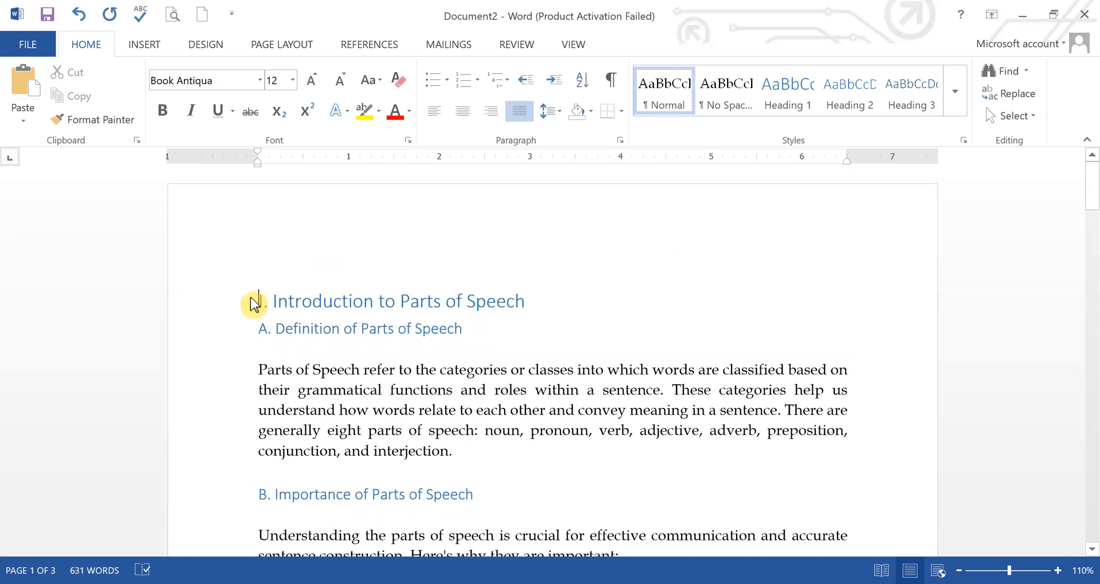
{"action": "key", "text": "Return"}
{"action": "key", "text": "Return"}
{"action": "key", "text": "Return"}
{"action": "key", "text": "Return"}
{"action": "key", "text": "Return"}
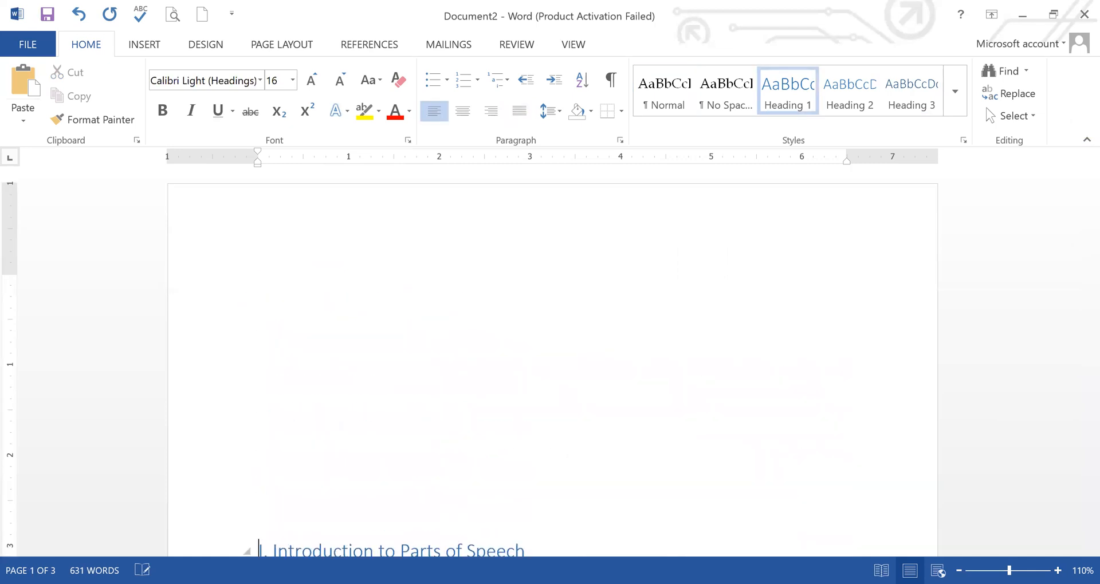
{"action": "key", "text": "Return"}
{"action": "key", "text": "Return"}
{"action": "key", "text": "Return"}
{"action": "key", "text": "Return"}
{"action": "key", "text": "Return"}
{"action": "key", "text": "Return"}
{"action": "key", "text": "Return"}
{"action": "key", "text": "Return"}
{"action": "key", "text": "Return"}
{"action": "key", "text": "Return"}
{"action": "key", "text": "Return"}
{"action": "key", "text": "Return"}
{"action": "key", "text": "Return"}
{"action": "key", "text": "Return"}
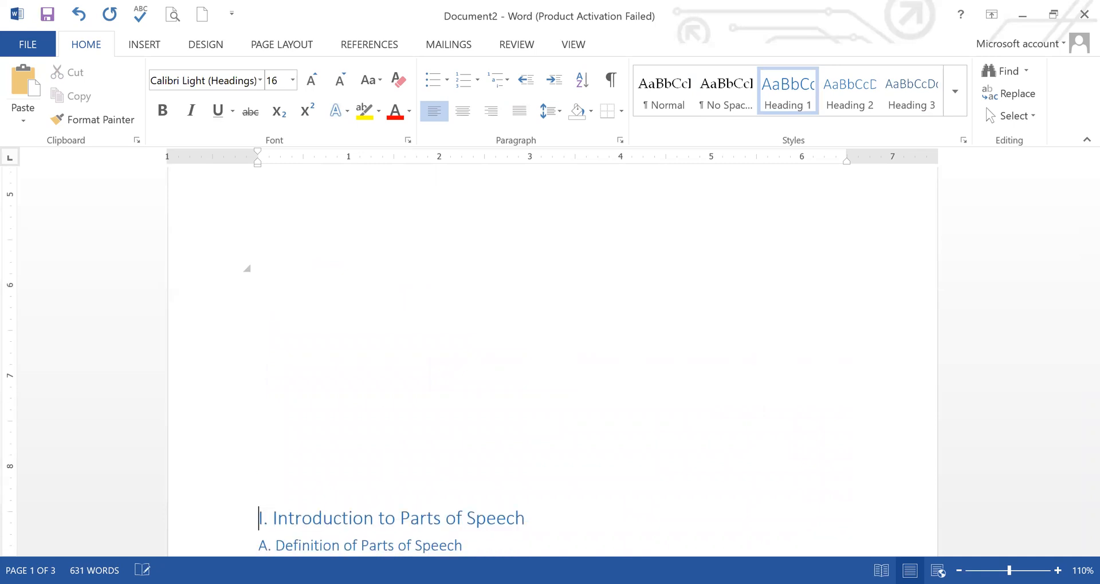
{"action": "key", "text": "Return"}
{"action": "key", "text": "Return"}
{"action": "key", "text": "Return"}
{"action": "key", "text": "Return"}
Step: Remove the surplus blank lines directly above "I. Introduction to Parts of Speech" so the heading starts page 2
{"action": "key", "text": "Up"}
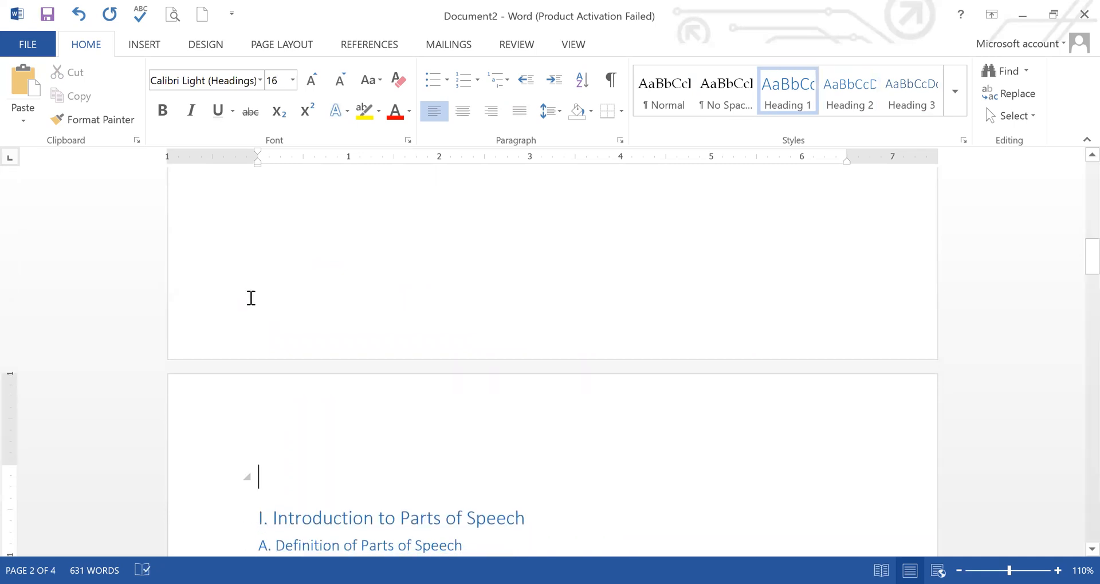
{"action": "key", "text": "BackSpace"}
{"action": "key", "text": "BackSpace"}
{"action": "key", "text": "BackSpace"}
{"action": "key", "text": "BackSpace"}
{"action": "key", "text": "BackSpace"}
{"action": "key", "text": "BackSpace"}
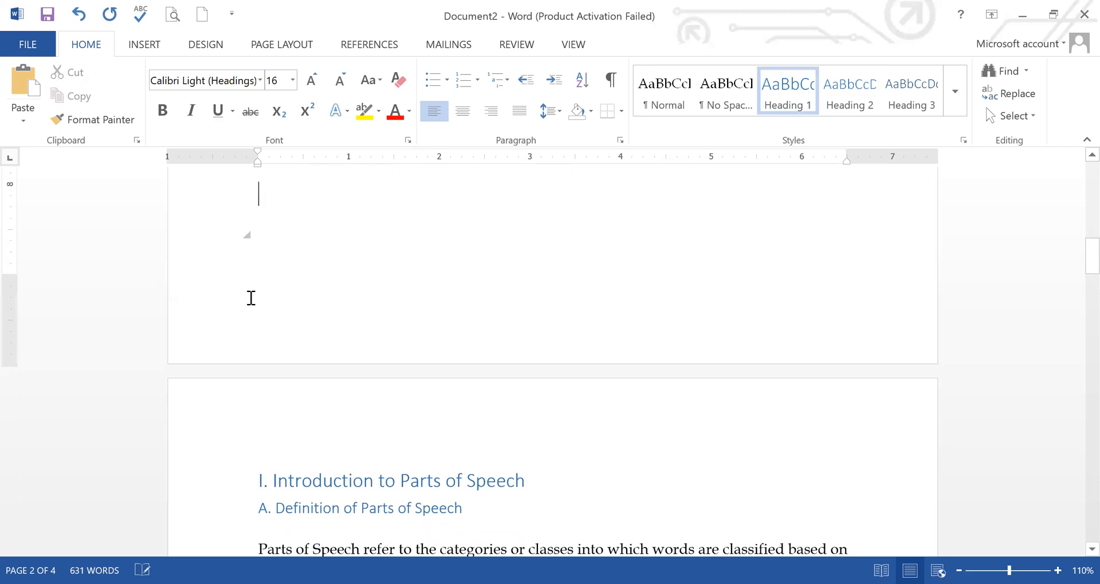
Step: Insert the Automatic Table 2 table of contents on the first blank line of page 1 and review its entries
{"action": "key", "text": "Up"}
{"action": "key", "text": "Up"}
{"action": "key", "text": "Up"}
{"action": "key", "text": "Up"}
{"action": "key", "text": "Up"}
{"action": "key", "text": "Up"}
{"action": "key", "text": "Up"}
{"action": "key", "text": "Up"}
{"action": "key", "text": "Up"}
{"action": "key", "text": "Up"}
{"action": "key", "text": "Up"}
{"action": "key", "text": "Up"}
{"action": "key", "text": "Up"}
{"action": "key", "text": "Up"}
{"action": "key", "text": "Up"}
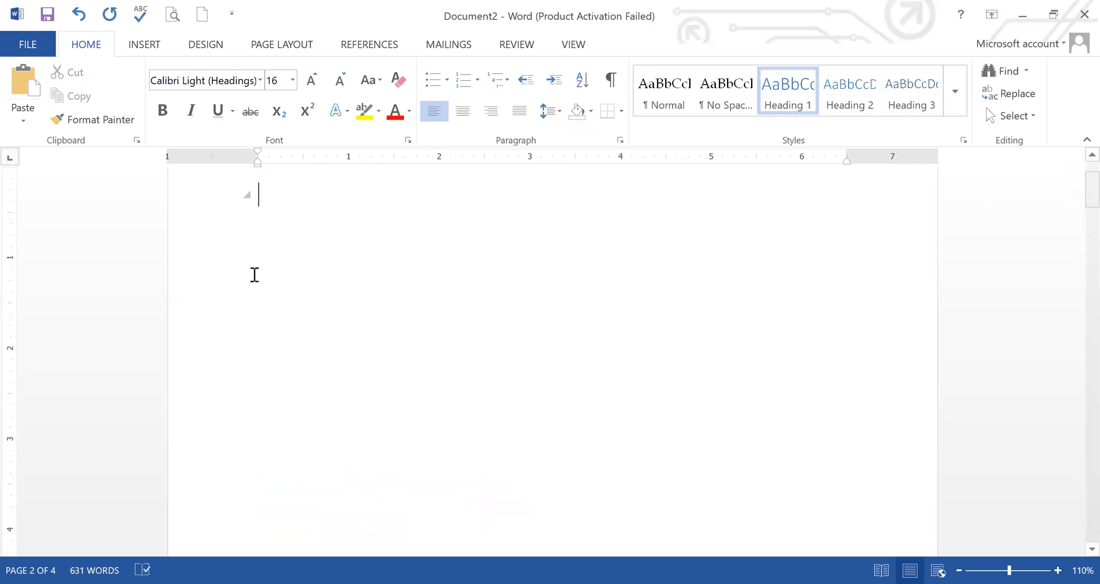
{"action": "scroll", "coordinate": [253, 275], "scroll_direction": "up", "scroll_amount": 2}
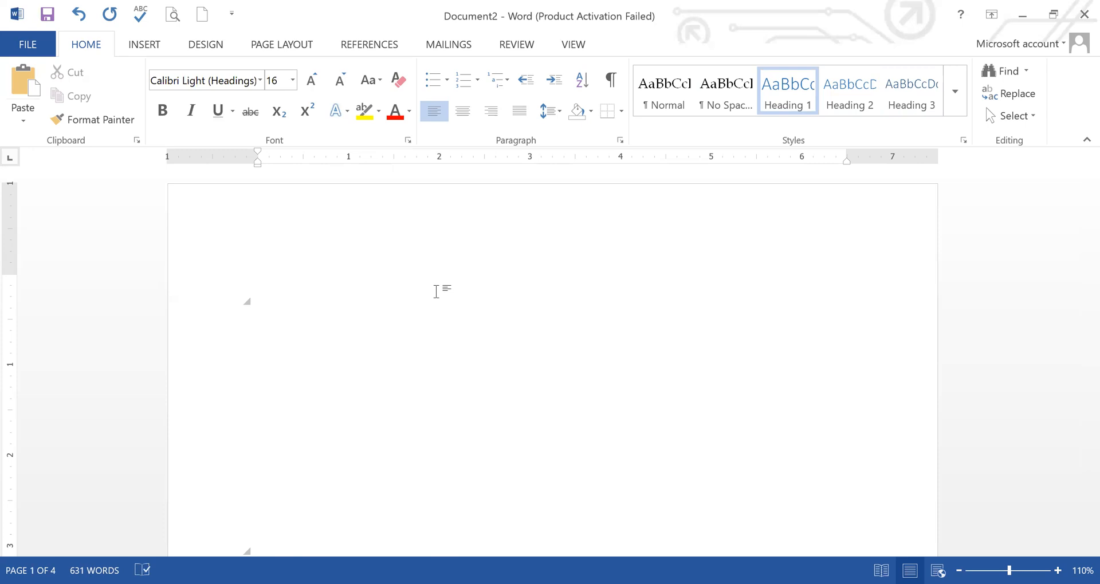
{"action": "left_click", "coordinate": [367, 49]}
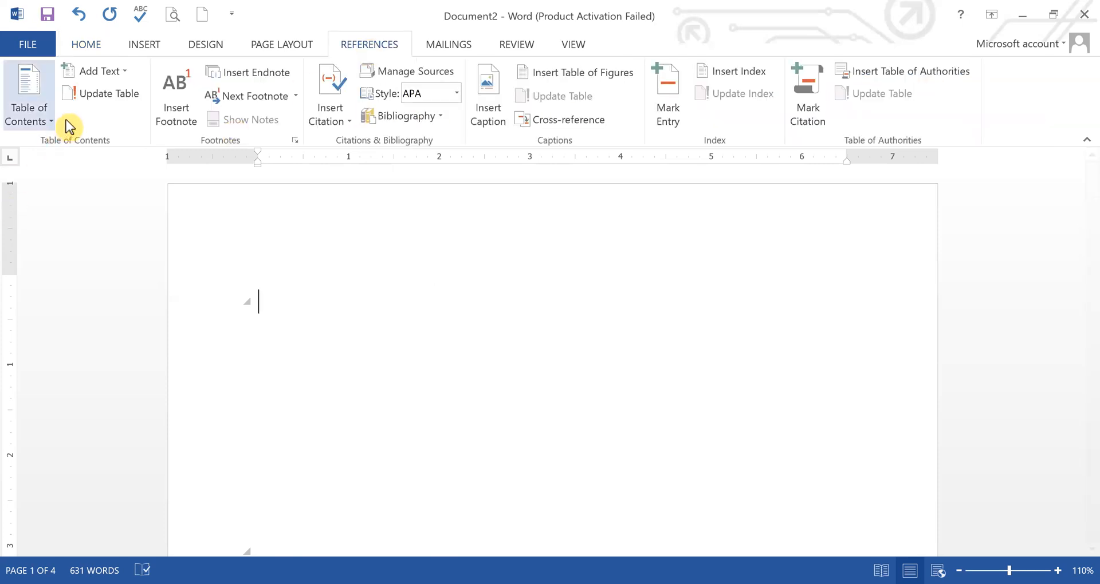
{"action": "left_click", "coordinate": [47, 120]}
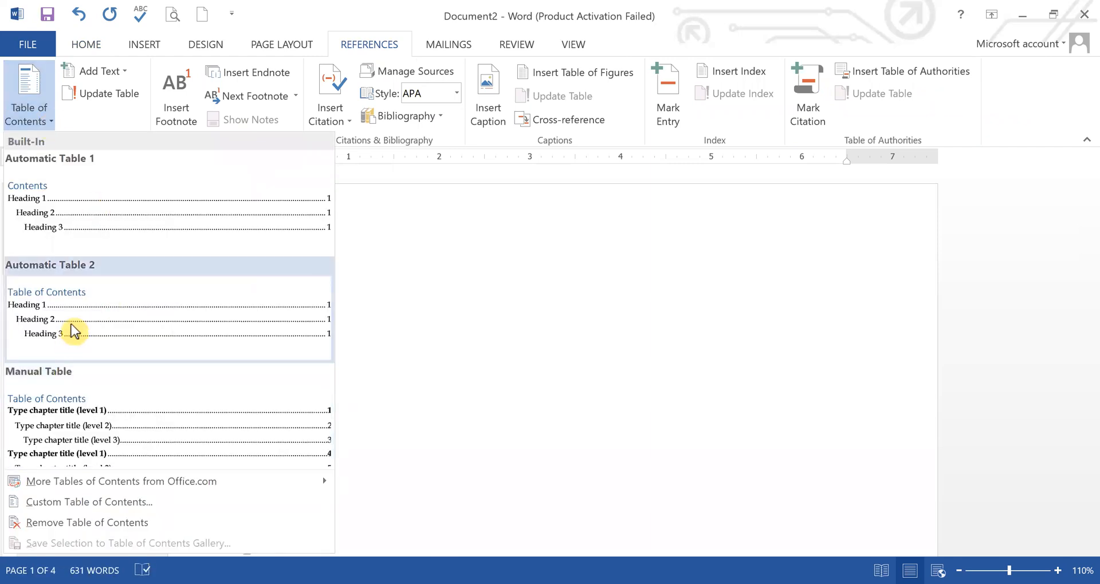
{"action": "left_click", "coordinate": [66, 332]}
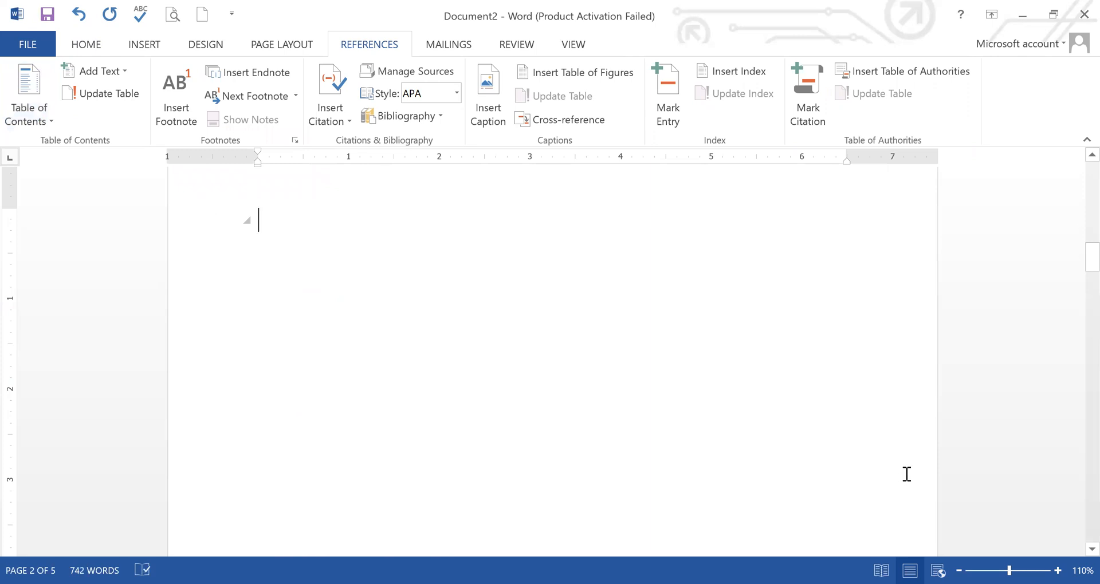
{"action": "left_click_drag", "start_coordinate": [1087, 258], "coordinate": [1086, 174]}
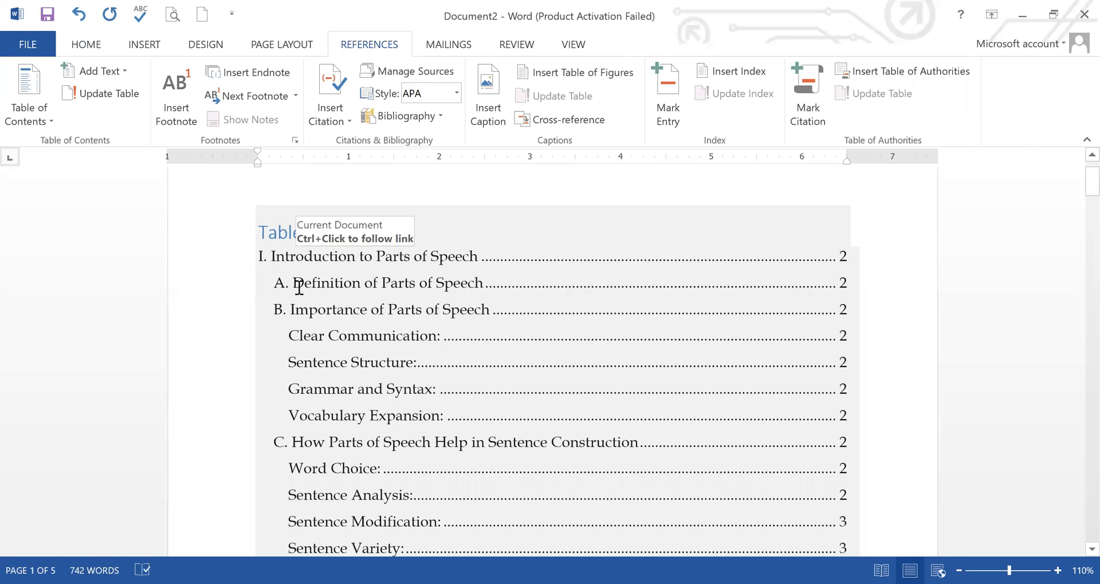
{"action": "mouse_move", "coordinate": [1086, 183]}
{"action": "left_mouse_down"}
{"action": "mouse_move", "coordinate": [1086, 218]}
{"action": "mouse_move", "coordinate": [1088, 181]}
{"action": "mouse_move", "coordinate": [1086, 202]}
{"action": "left_mouse_up"}
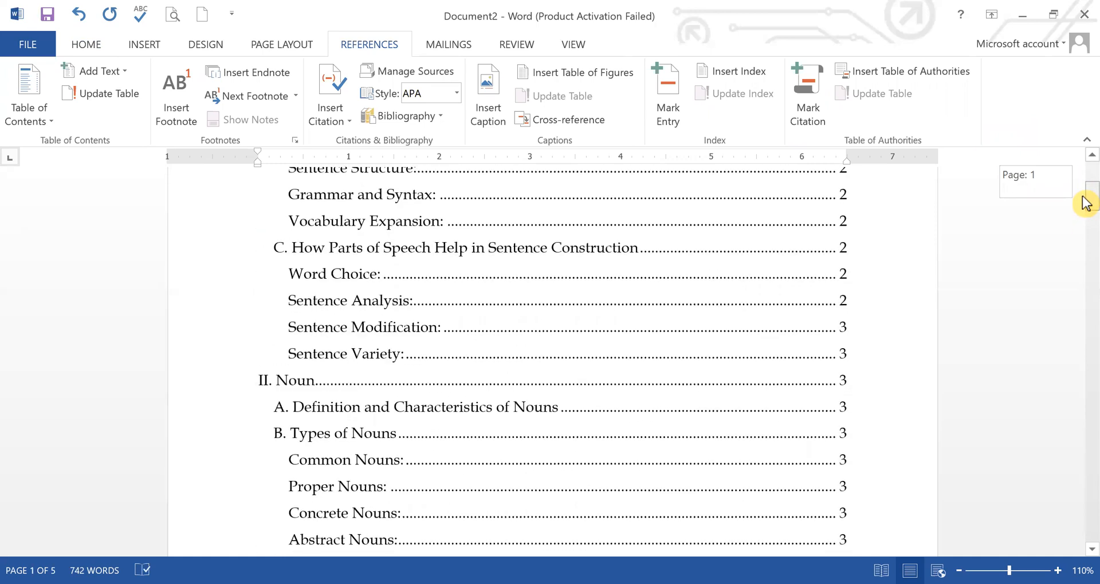
Step: Undo the last deletion in the "Introduction to Parts of Speech" heading to restore its numeral "I."
{"action": "left_click_drag", "start_coordinate": [1087, 202], "coordinate": [1088, 246]}
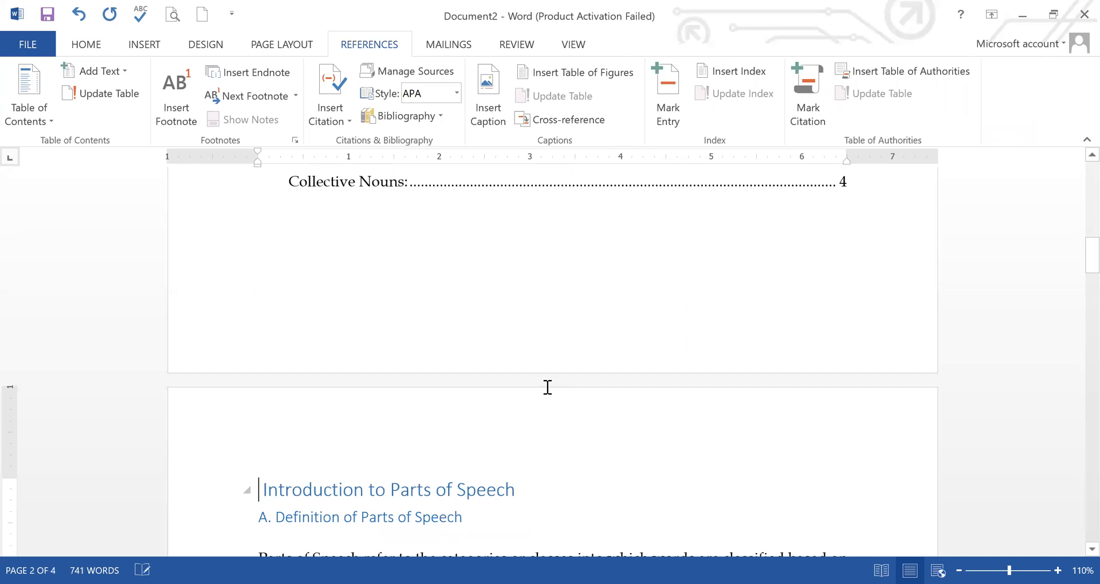
{"action": "key", "text": "ctrl+z"}
{"action": "key", "text": "ctrl+z"}
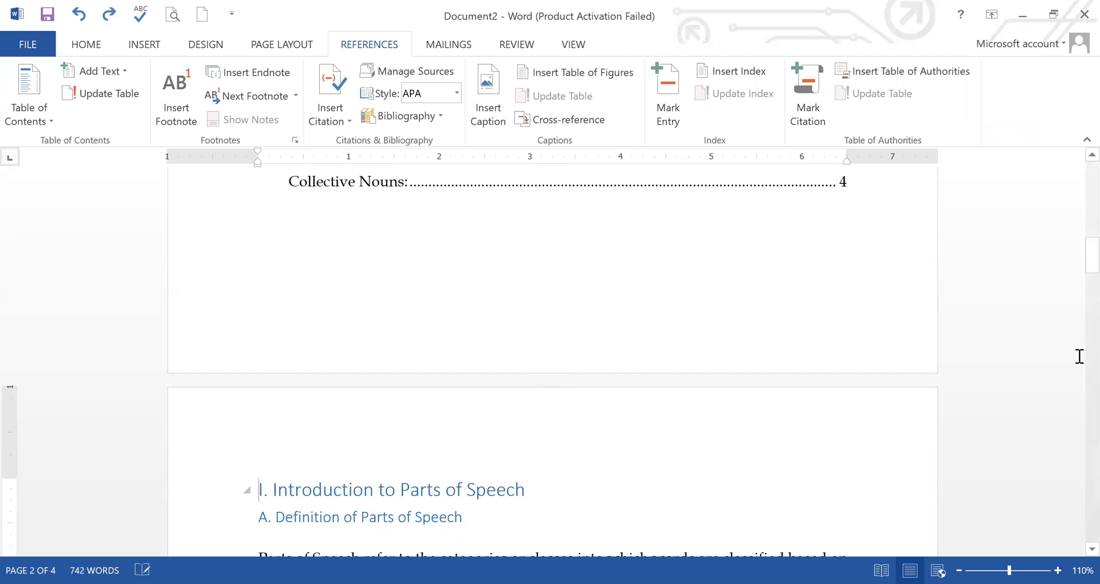
Step: Follow the table of contents link to the last entry, "Collective Nouns:" under "C. Examples of Nouns in Sentences"
{"action": "mouse_move", "coordinate": [1086, 250]}
{"action": "left_mouse_down"}
{"action": "mouse_move", "coordinate": [1087, 167]}
{"action": "mouse_move", "coordinate": [1086, 233]}
{"action": "left_mouse_up"}
{"action": "left_click", "coordinate": [334, 447]}
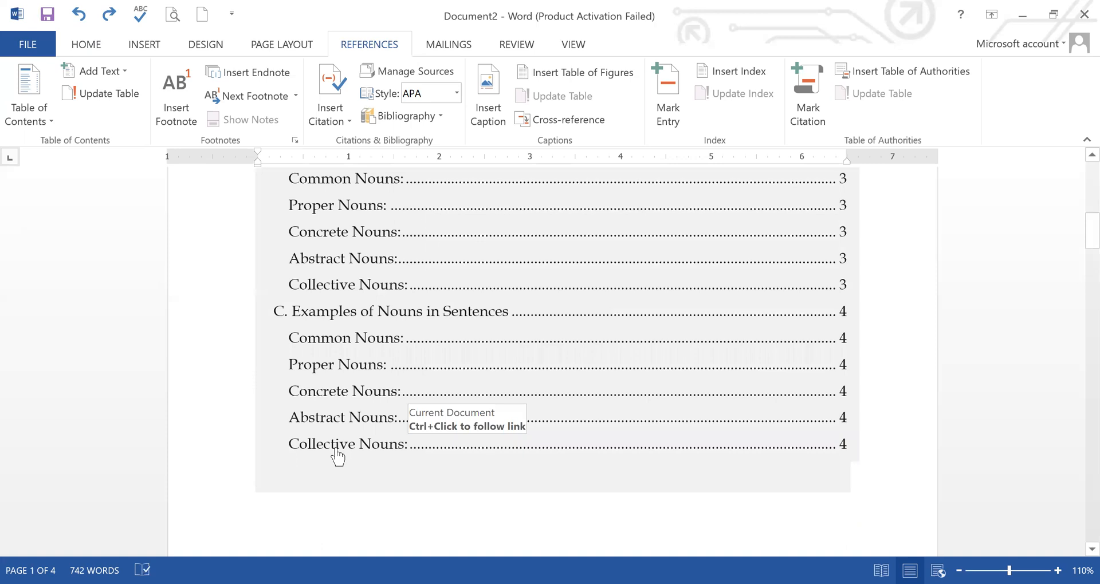
{"action": "left_click", "coordinate": [336, 449], "text": "ctrl"}
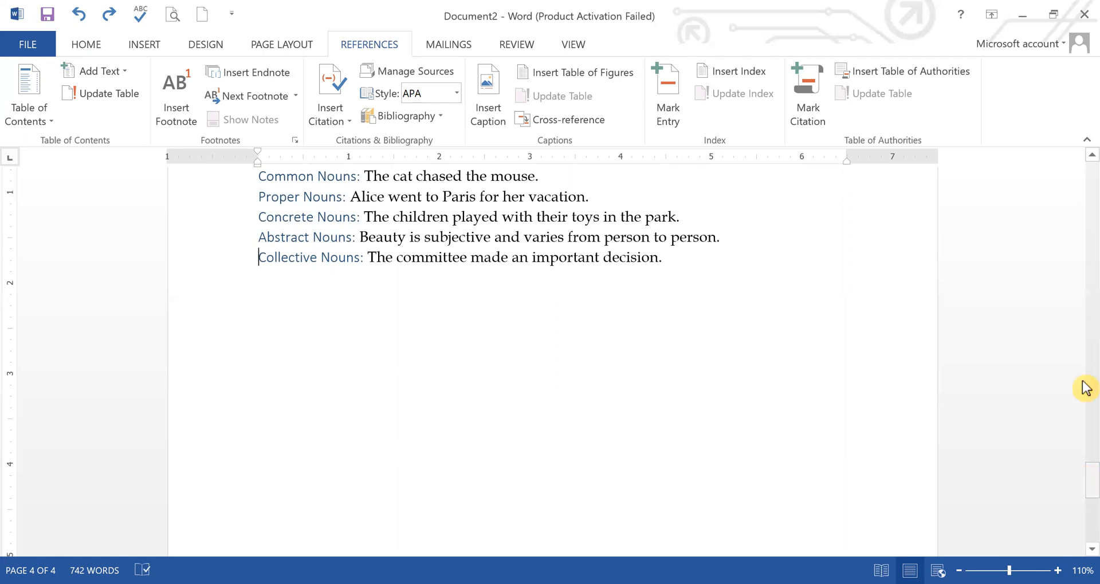
Step: Select the text from "I. Introduction to Parts of Speech" to the document's end and apply the built-in Shaded style set
{"action": "left_click_drag", "start_coordinate": [1083, 295], "coordinate": [1086, 267]}
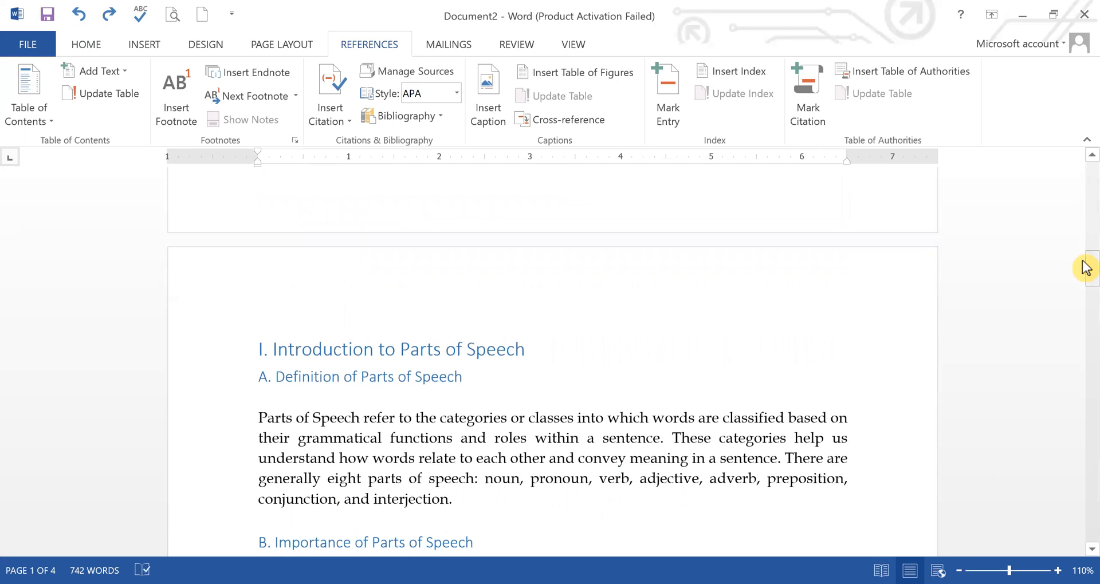
{"action": "left_click_drag", "start_coordinate": [254, 347], "coordinate": [717, 450]}
{"action": "left_click", "coordinate": [205, 44]}
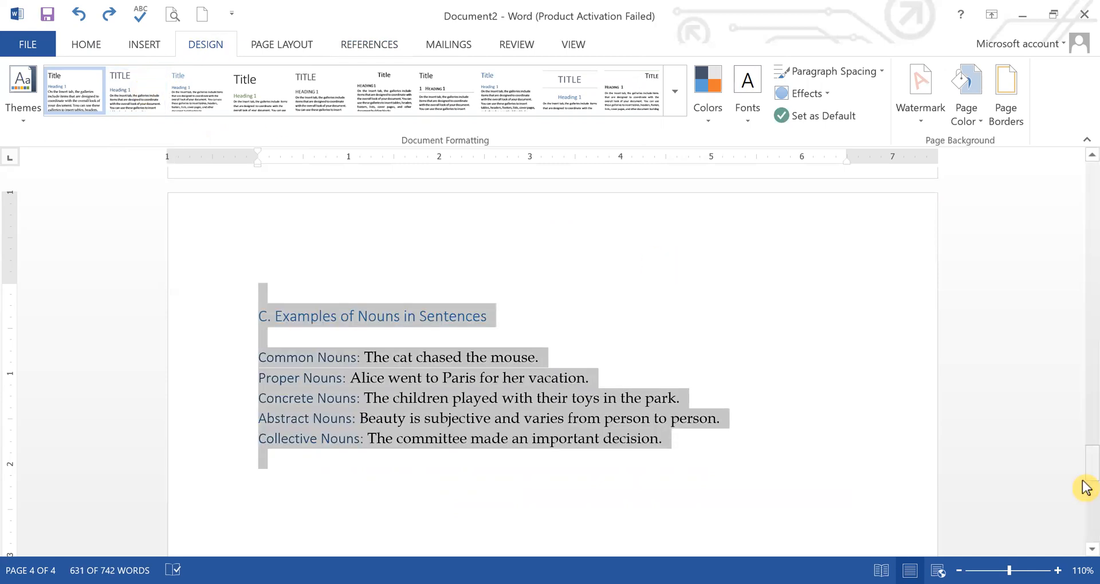
{"action": "left_click_drag", "start_coordinate": [1083, 455], "coordinate": [1085, 301]}
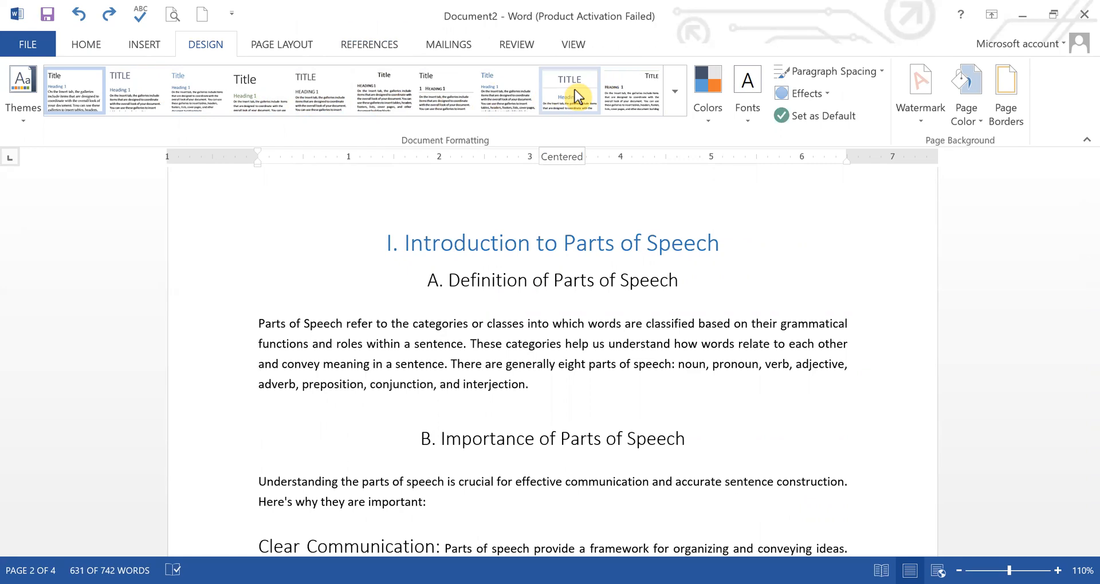
{"action": "left_click", "coordinate": [675, 93]}
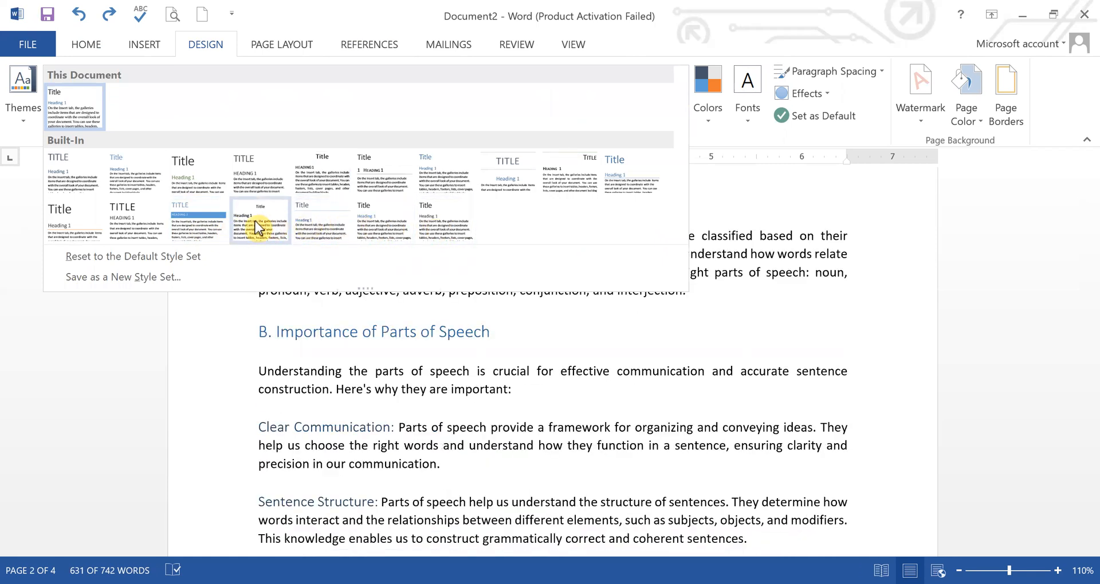
{"action": "left_click", "coordinate": [215, 226]}
Step: Insert blank lines between the table of contents and "I. Introduction to Parts of Speech" to push the heading onto the next page
{"action": "left_click_drag", "start_coordinate": [1086, 276], "coordinate": [1086, 240]}
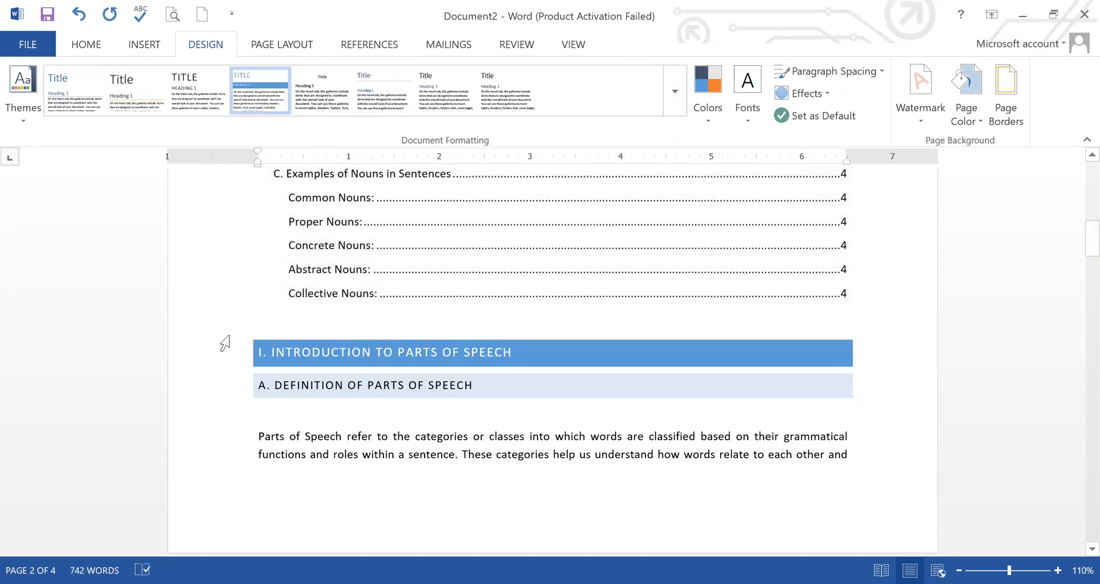
{"action": "left_click", "coordinate": [245, 351]}
{"action": "key", "text": "Up"}
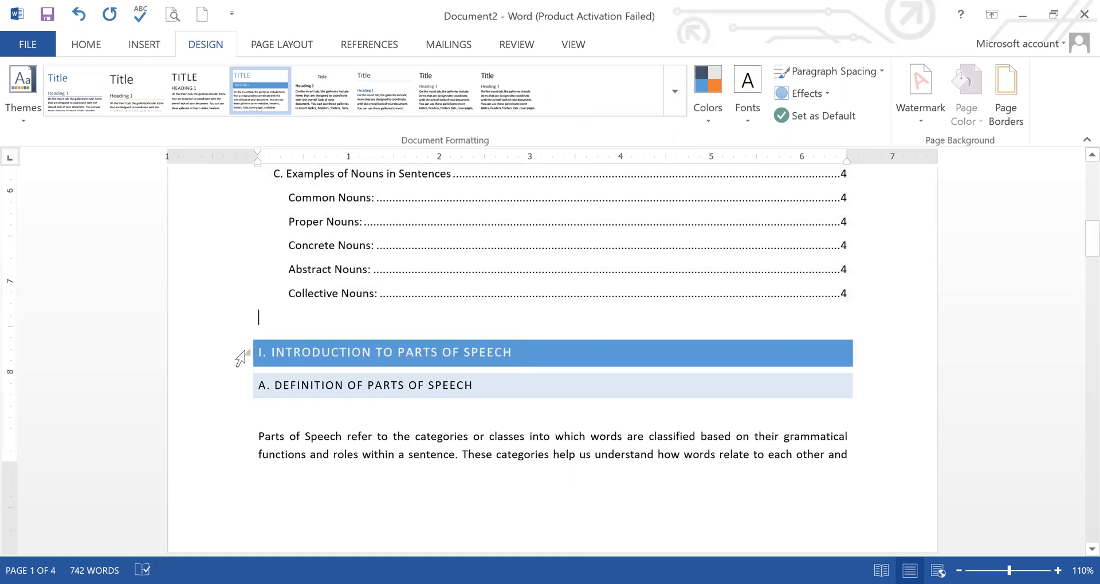
{"action": "key", "text": "Return"}
{"action": "key", "text": "Return"}
{"action": "key", "text": "Return"}
{"action": "key", "text": "Return"}
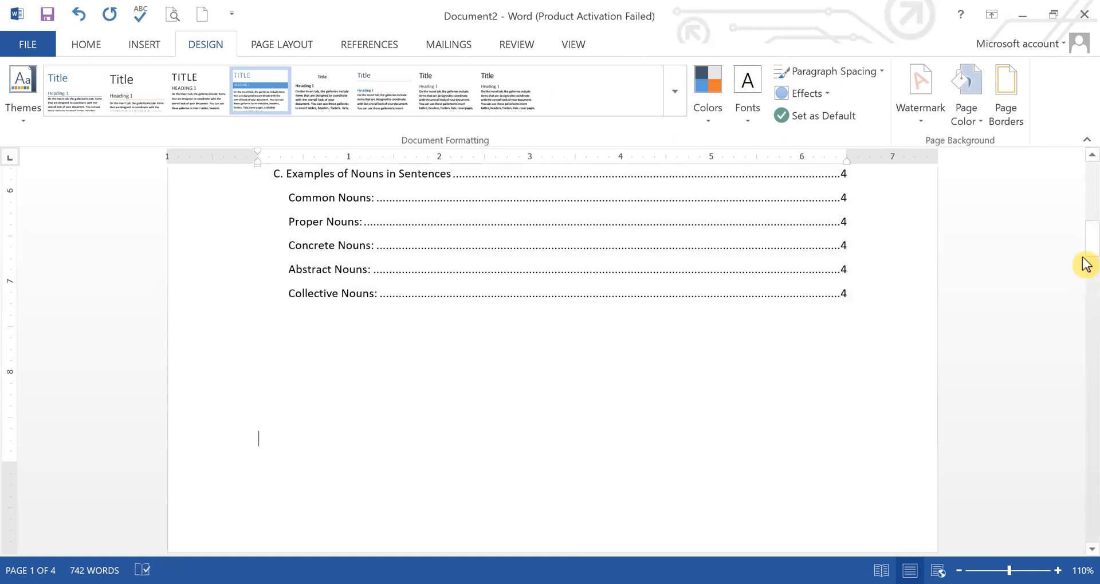
{"action": "left_click_drag", "start_coordinate": [1086, 254], "coordinate": [1086, 448]}
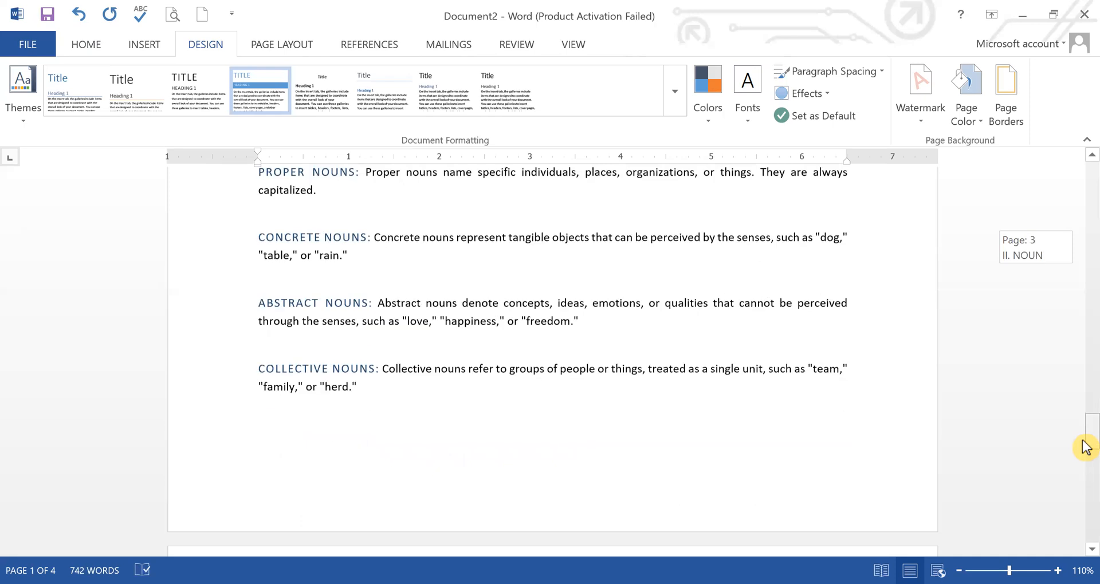